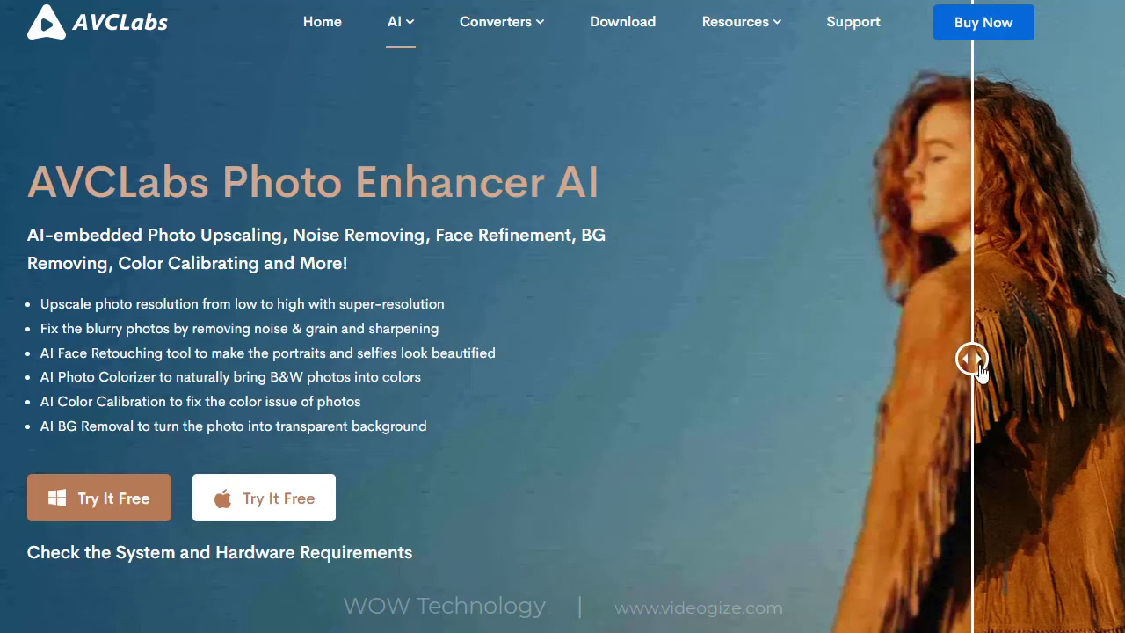
Drag the before/after slider on the website's sample photos to compare original and enhanced halves
drag(976, 369, 951, 374)
mouse_move(976, 410)
mouse_down()
mouse_move(1088, 395)
mouse_move(983, 412)
mouse_up()
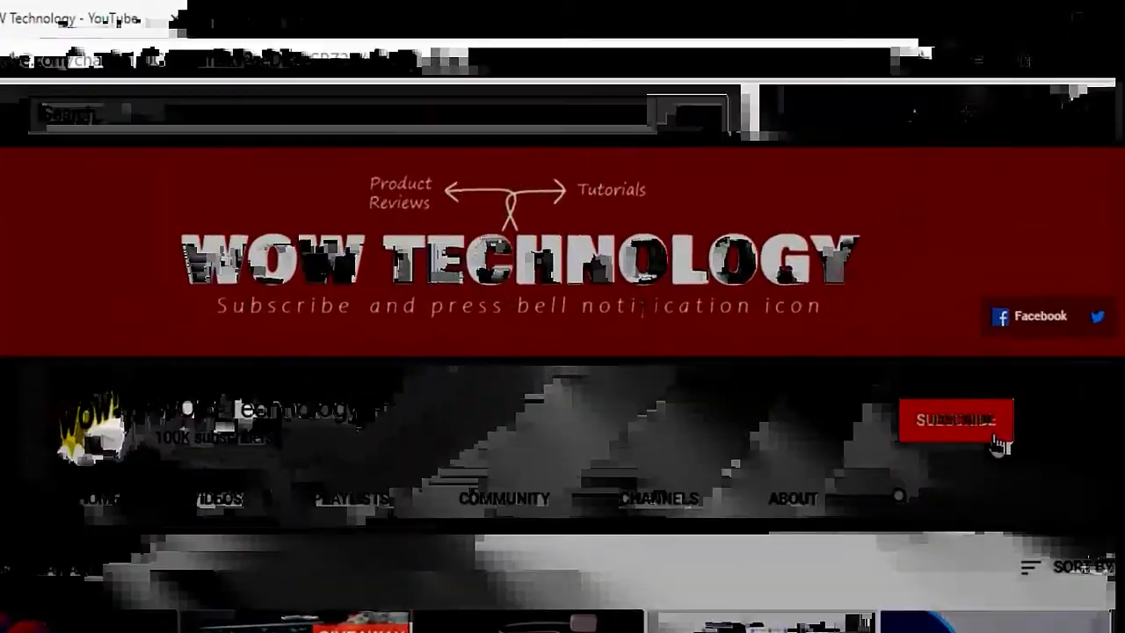
click(1007, 326)
click(995, 440)
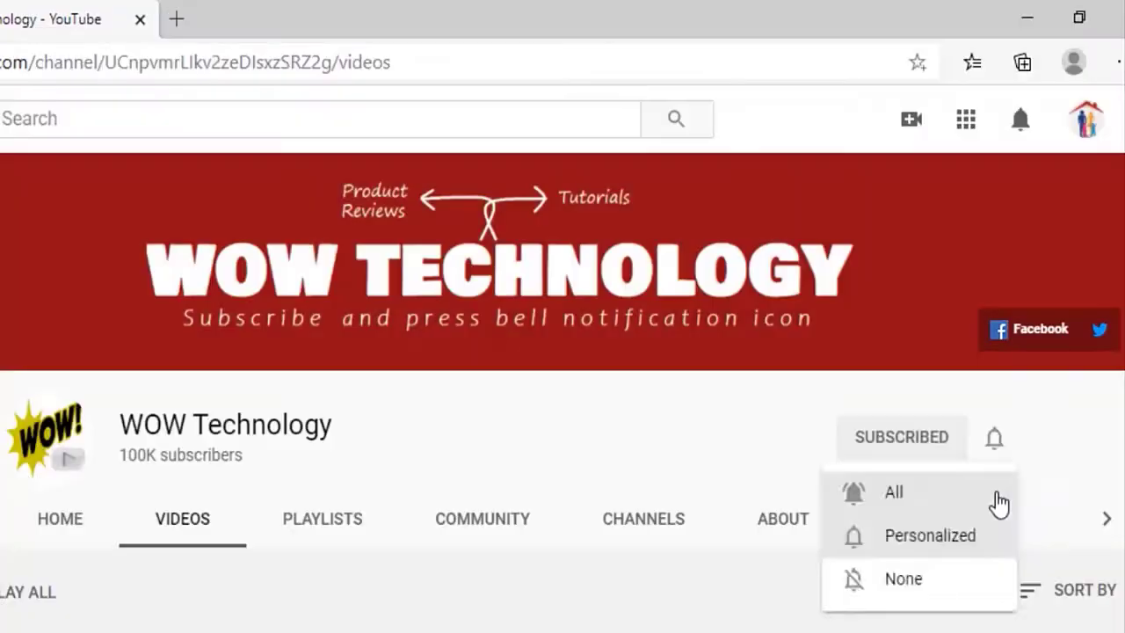
click(999, 503)
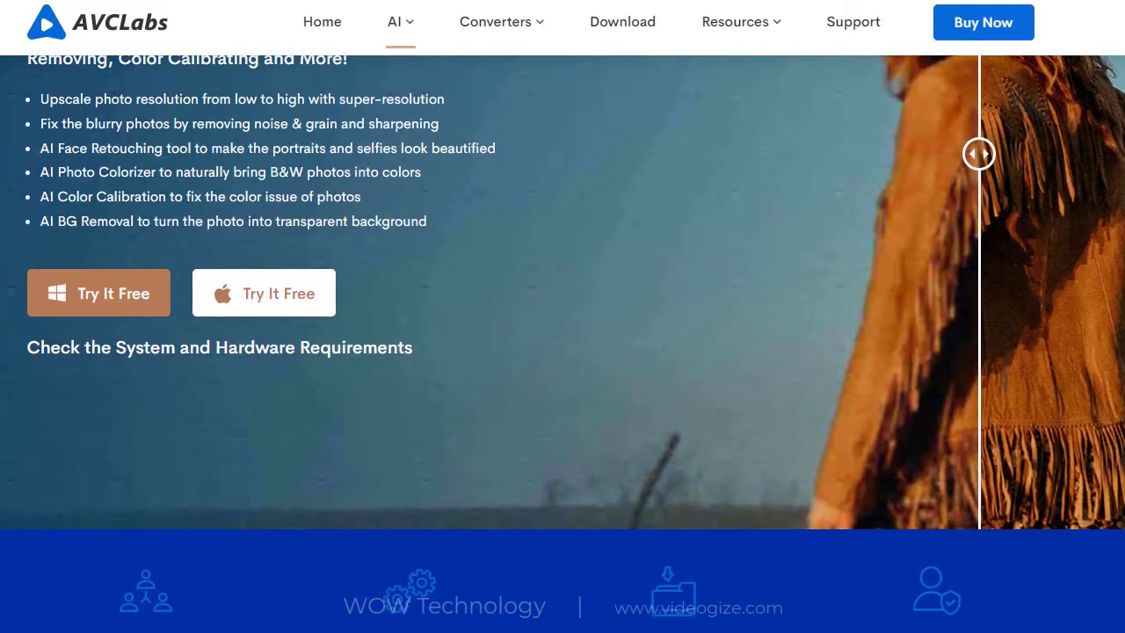
Scroll through the Upscale, Denoise, Portrait, Remove Background and Calibrate Color sections
scroll(563, 343, down, 5)
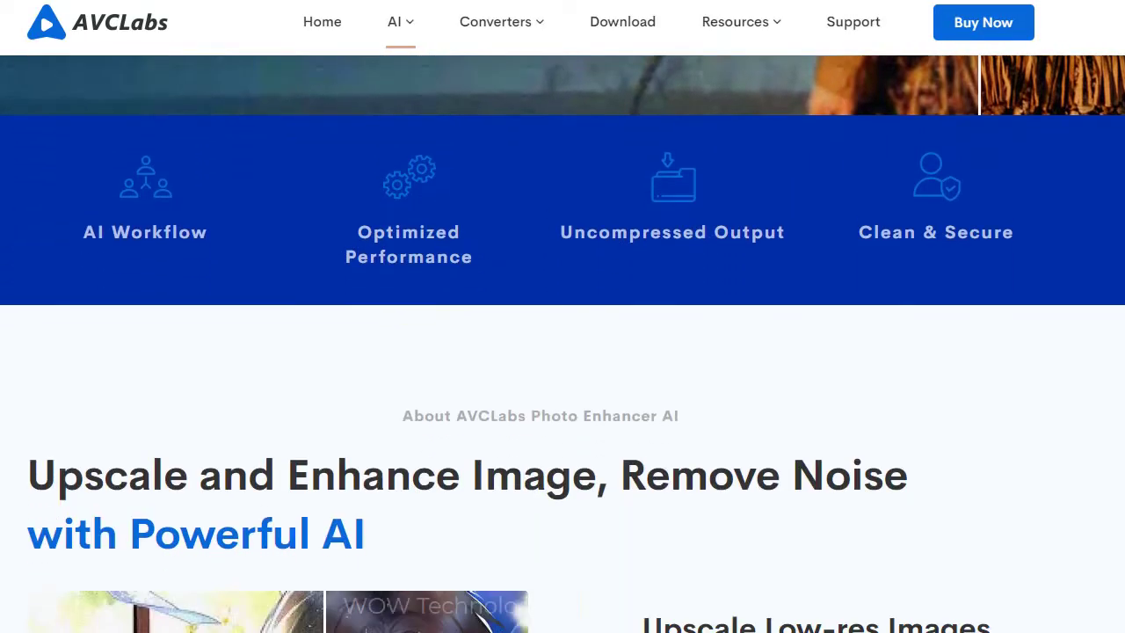
scroll(563, 343, down, 6)
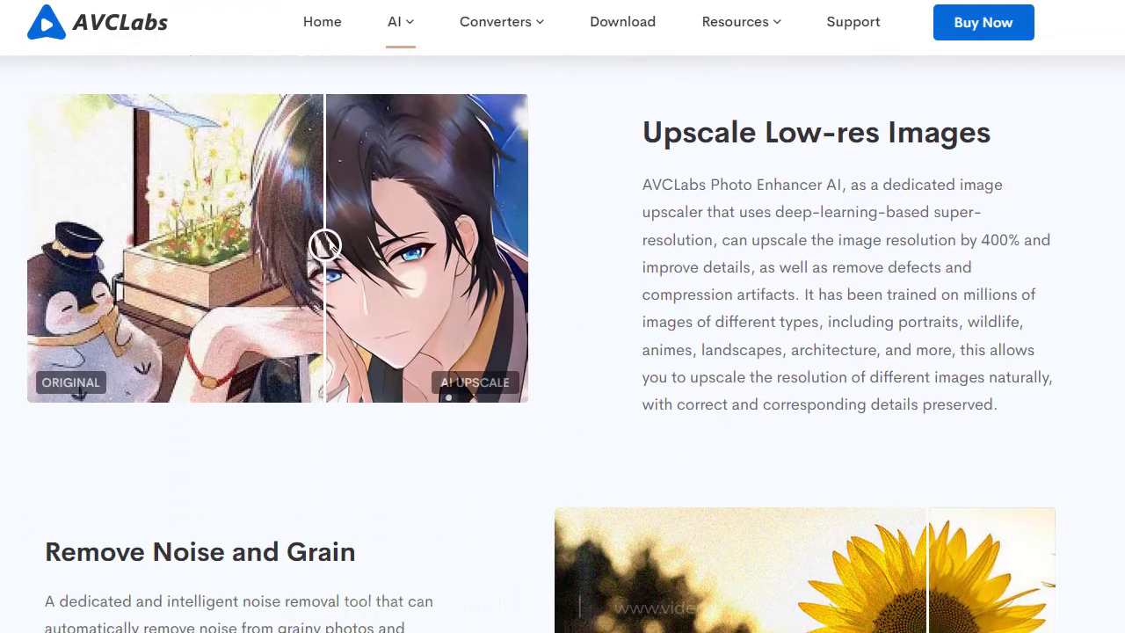
scroll(562, 343, down, 6)
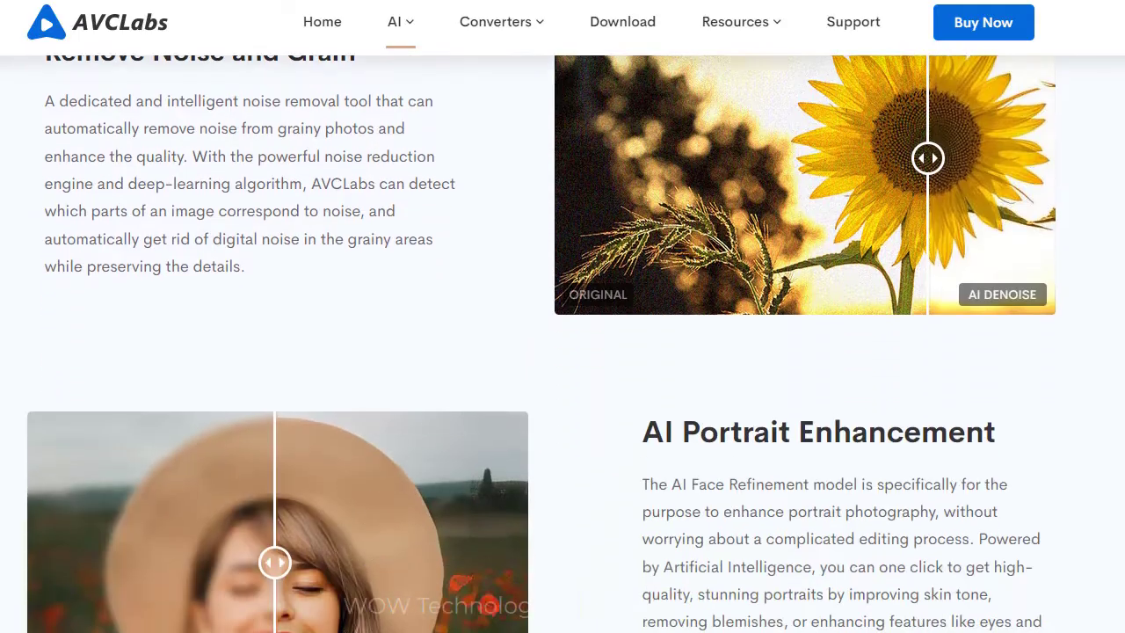
scroll(562, 343, down, 6)
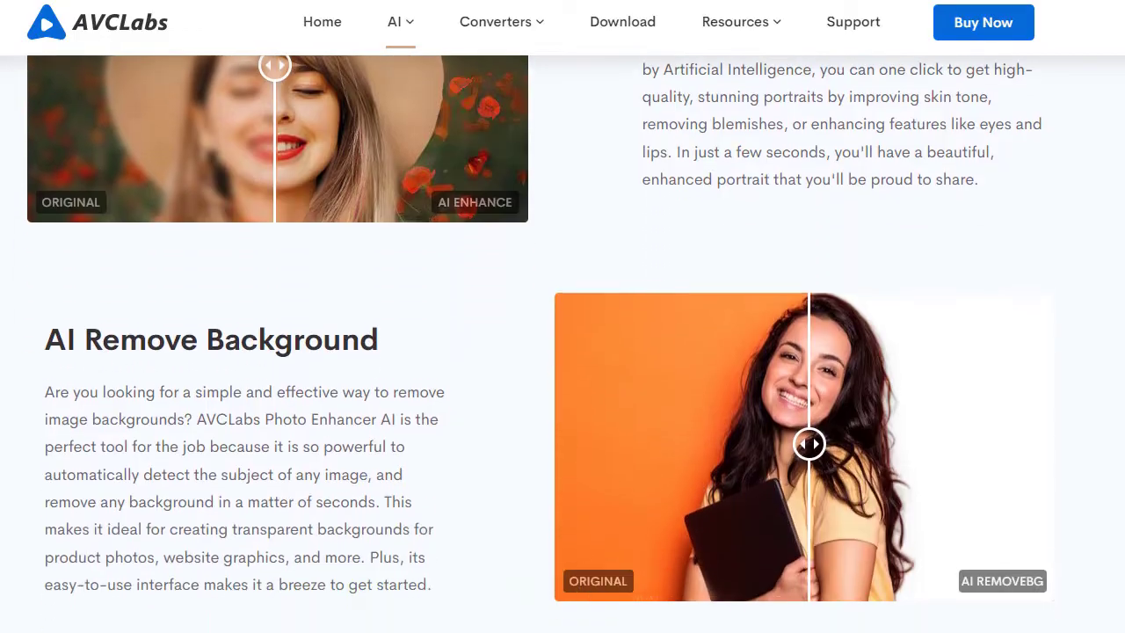
scroll(563, 343, down, 6)
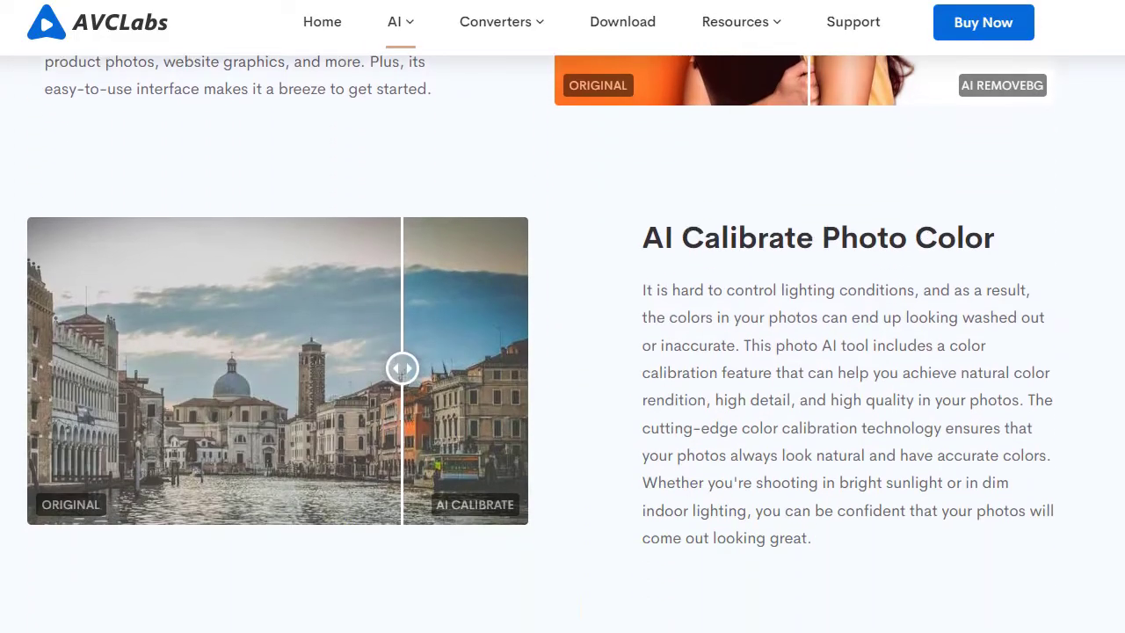
scroll(563, 343, down, 5)
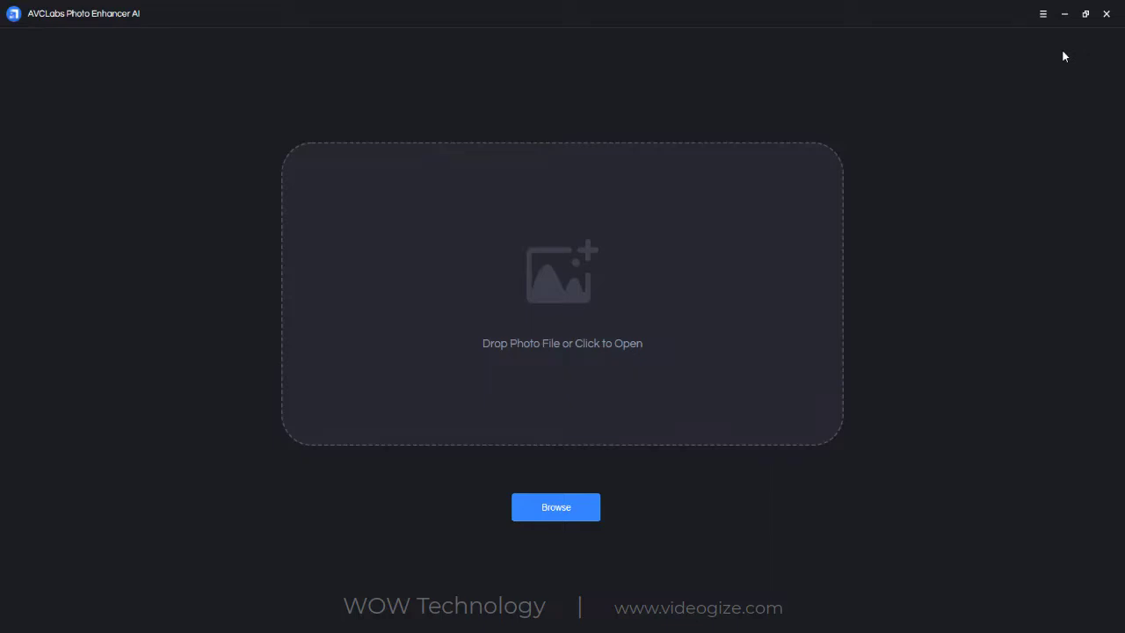
Register the program with the account e-mail and licence code, valid until 2022-12-24
click(1043, 14)
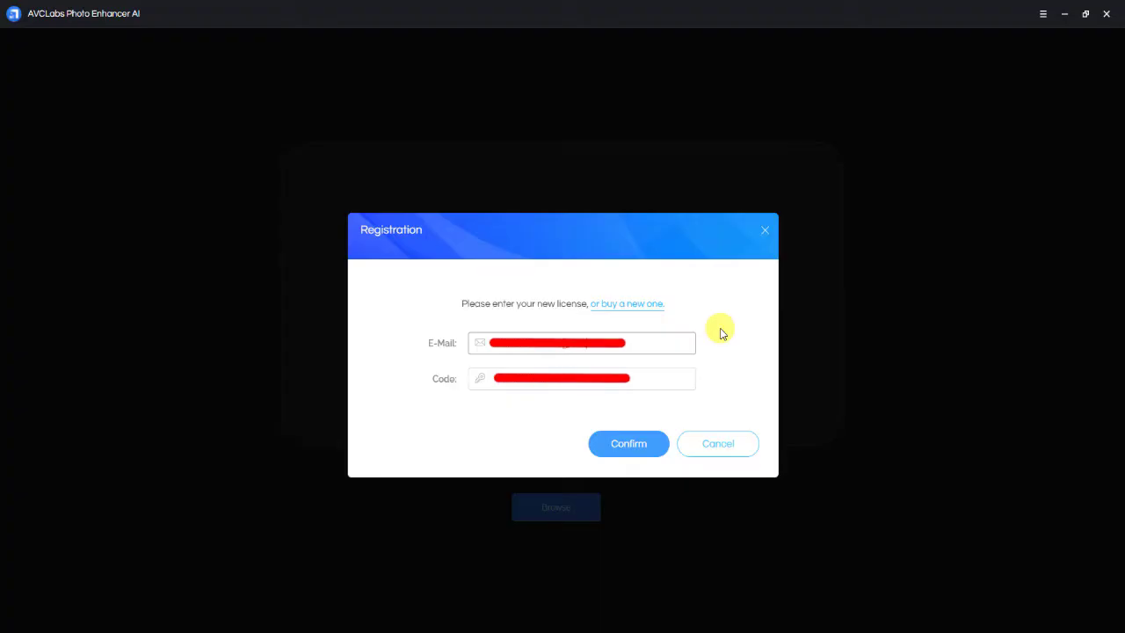
key(Tab)
click(629, 443)
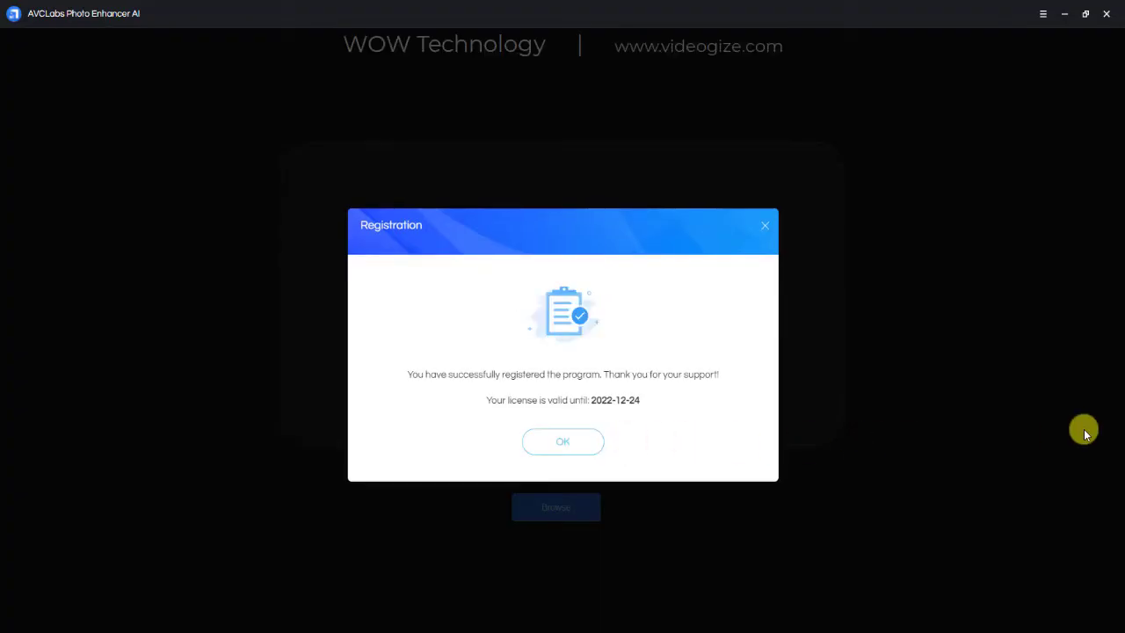
click(593, 449)
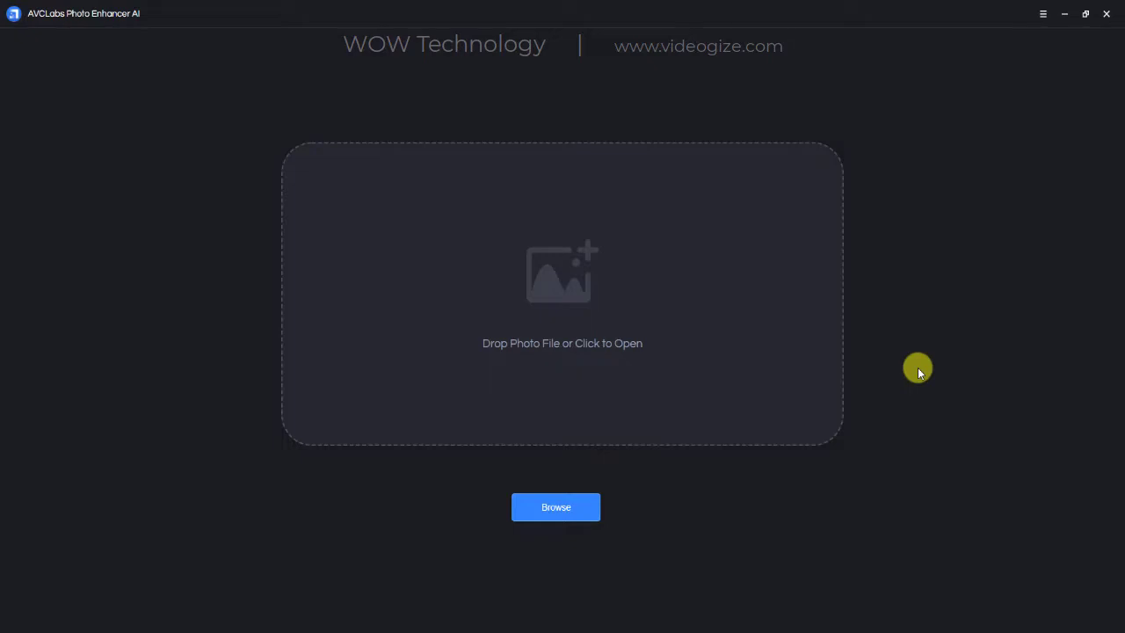
Load demo-image-1.jpg from the desktop AVCLabs Photo Enhancer folder
click(587, 519)
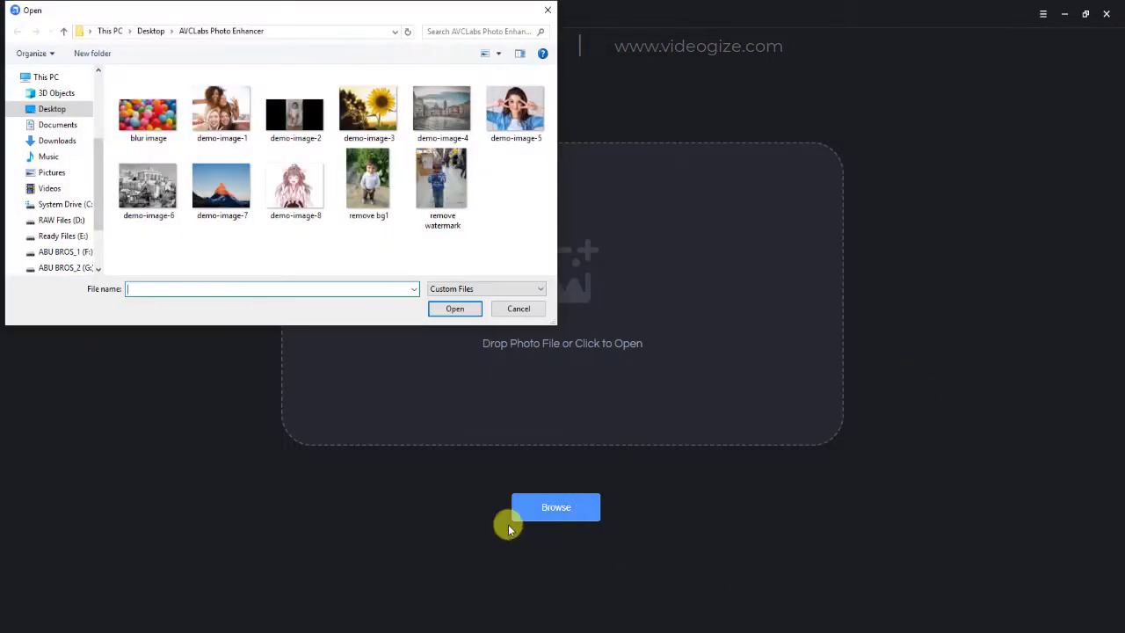
click(227, 123)
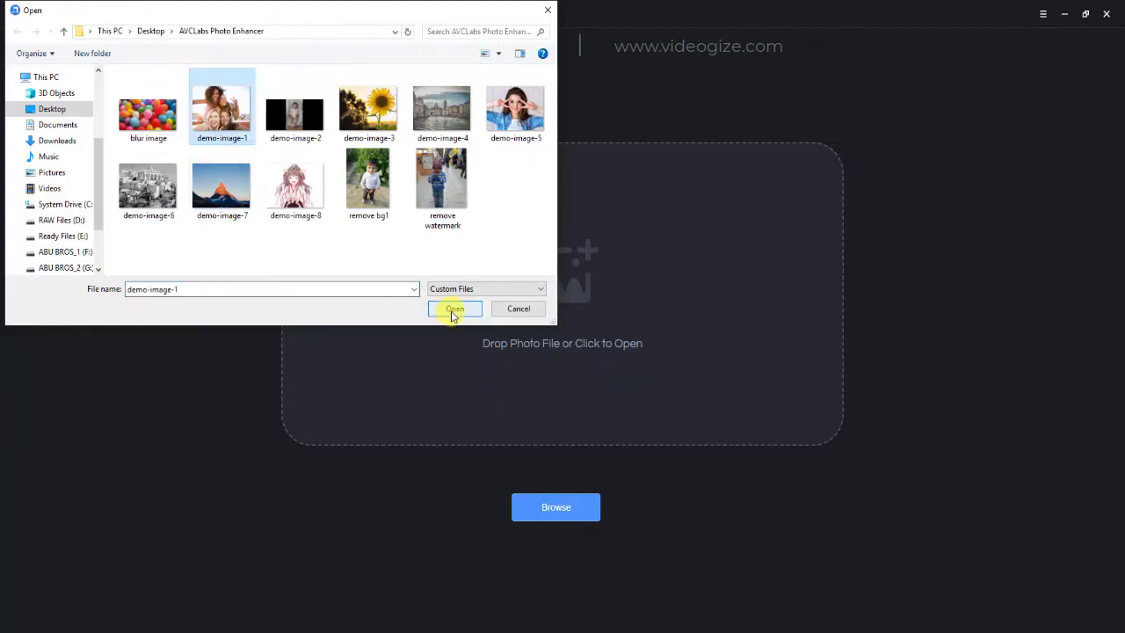
click(451, 310)
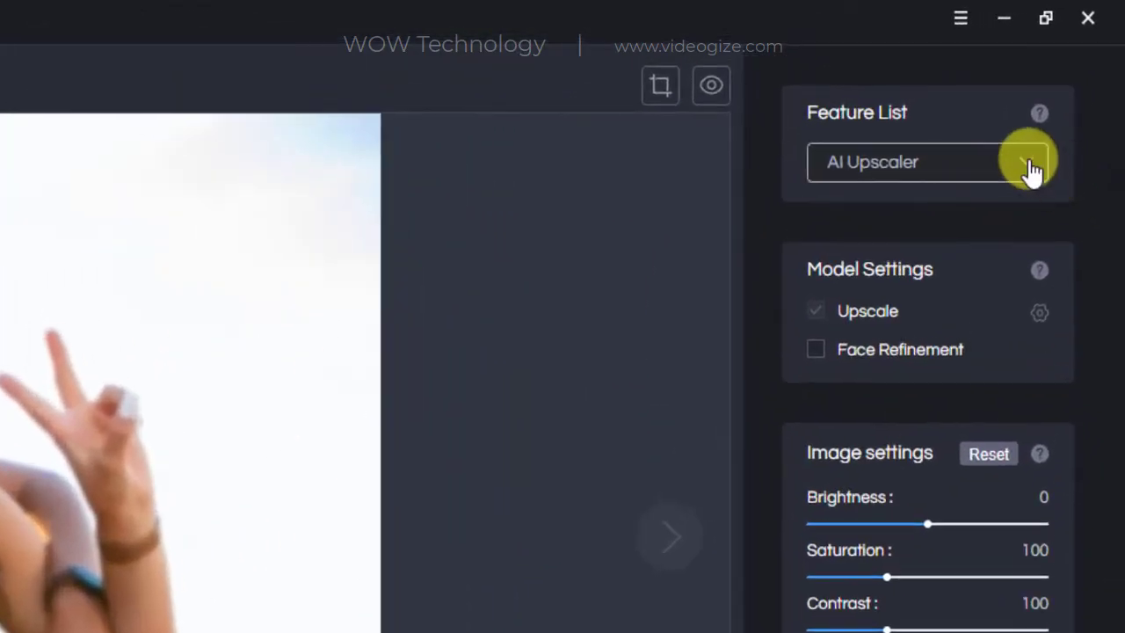
click(1030, 167)
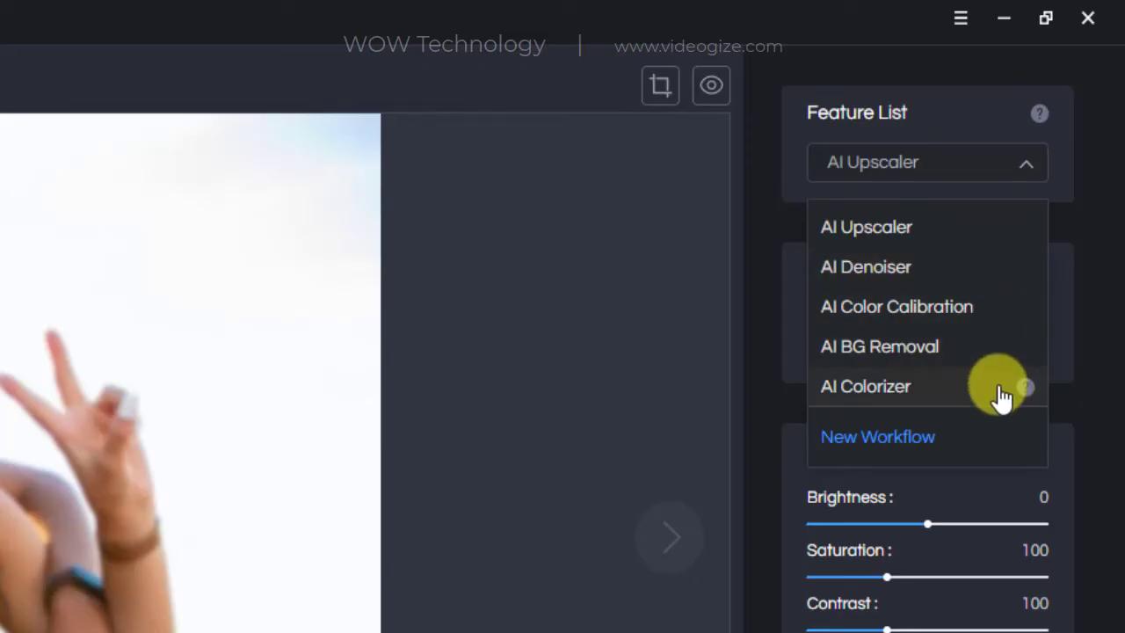
click(1112, 206)
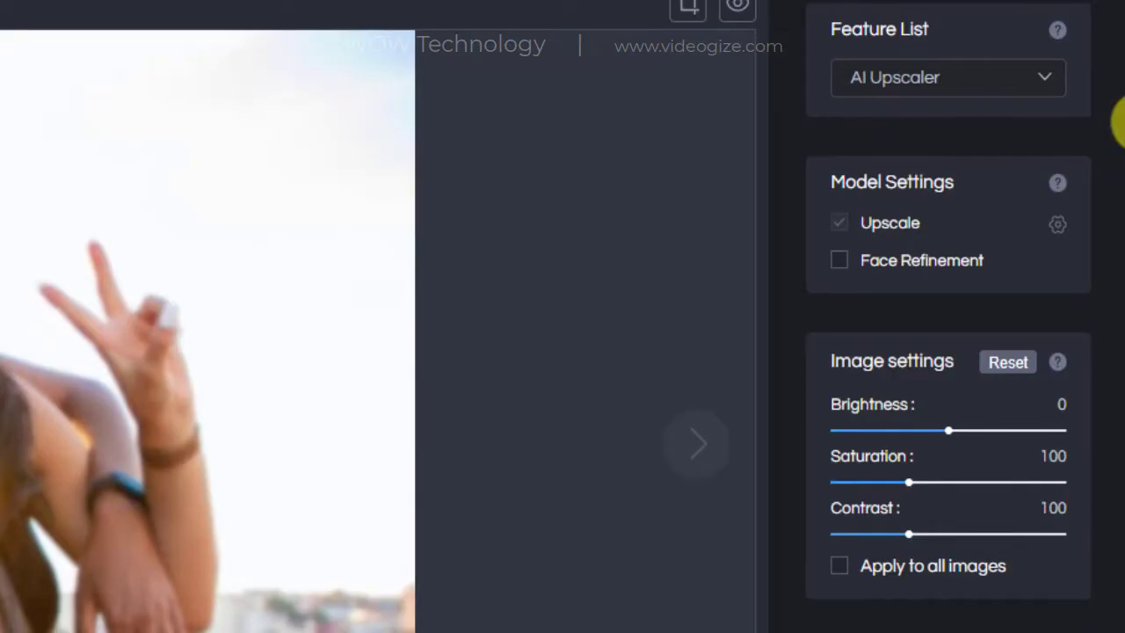
click(1074, 306)
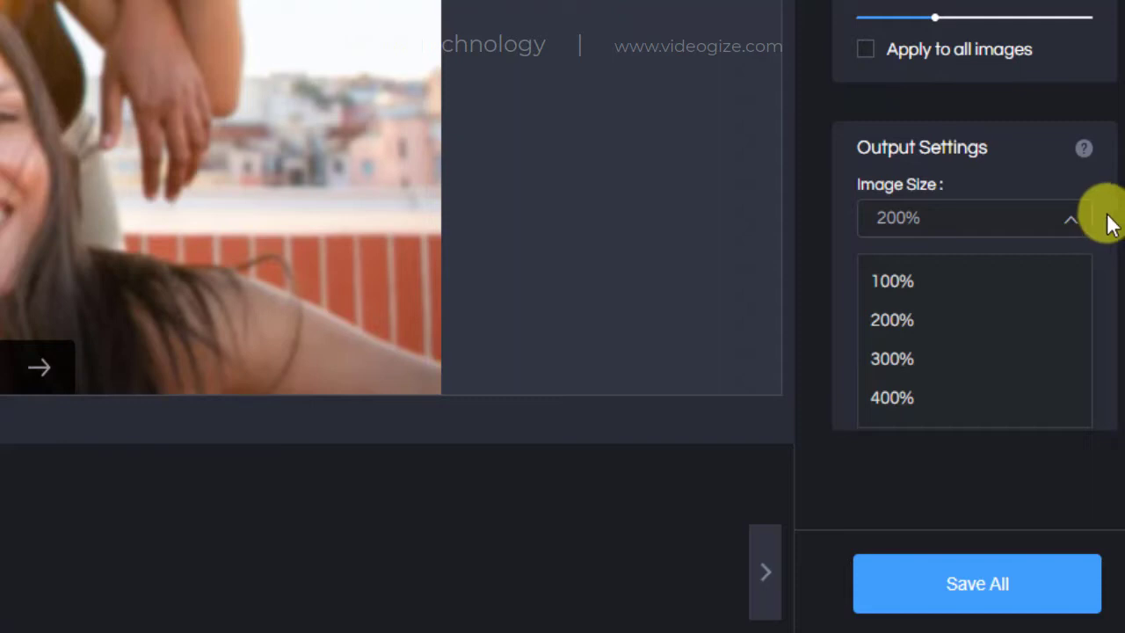
click(1076, 227)
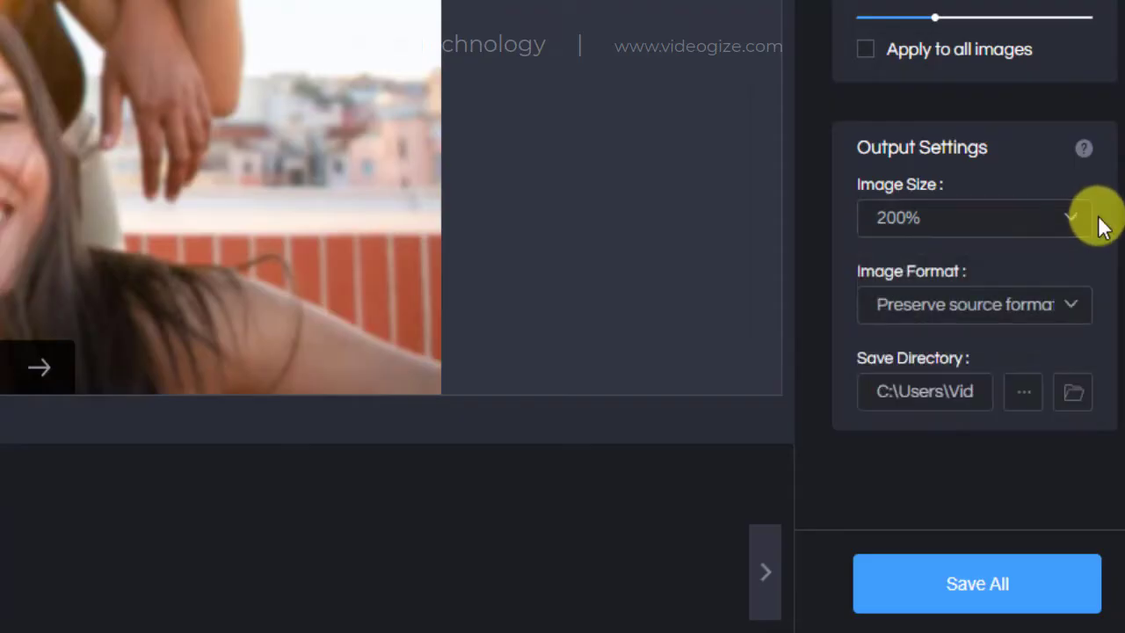
click(1076, 306)
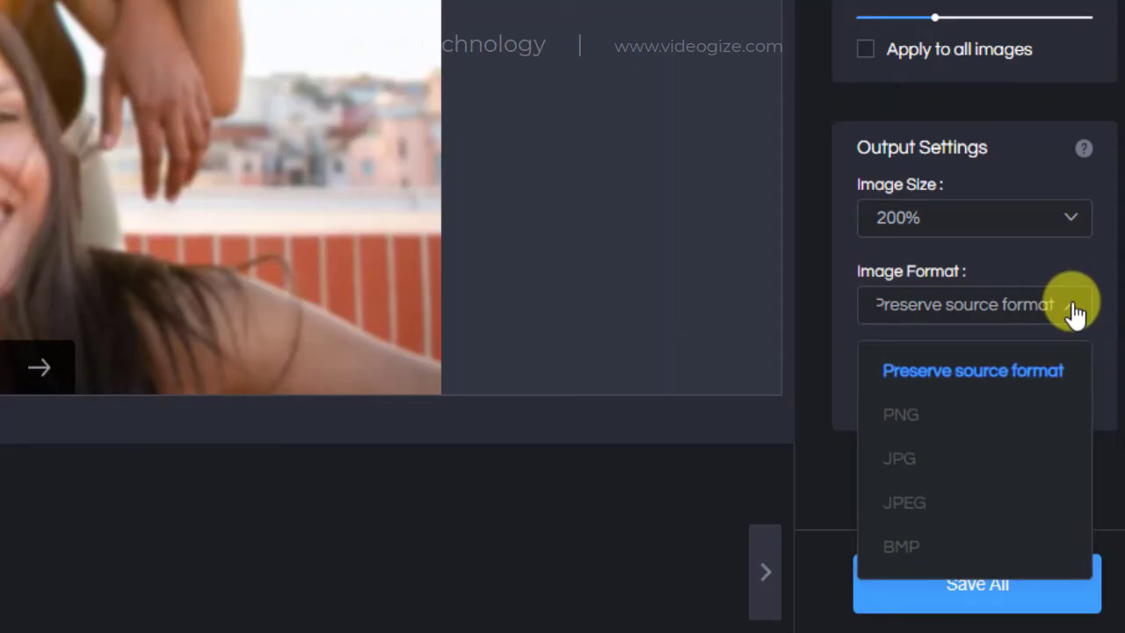
click(1074, 308)
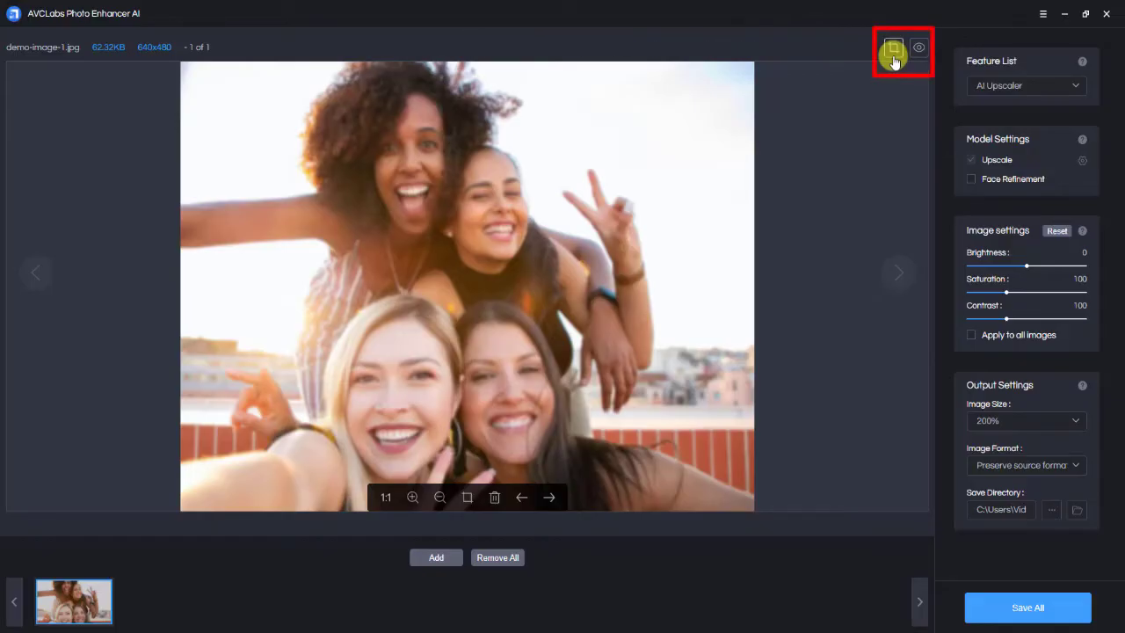
Adjust the crop, generate demo-image-1's upscaled preview, and zoom out to compare it with the original
click(894, 62)
drag(658, 395, 696, 455)
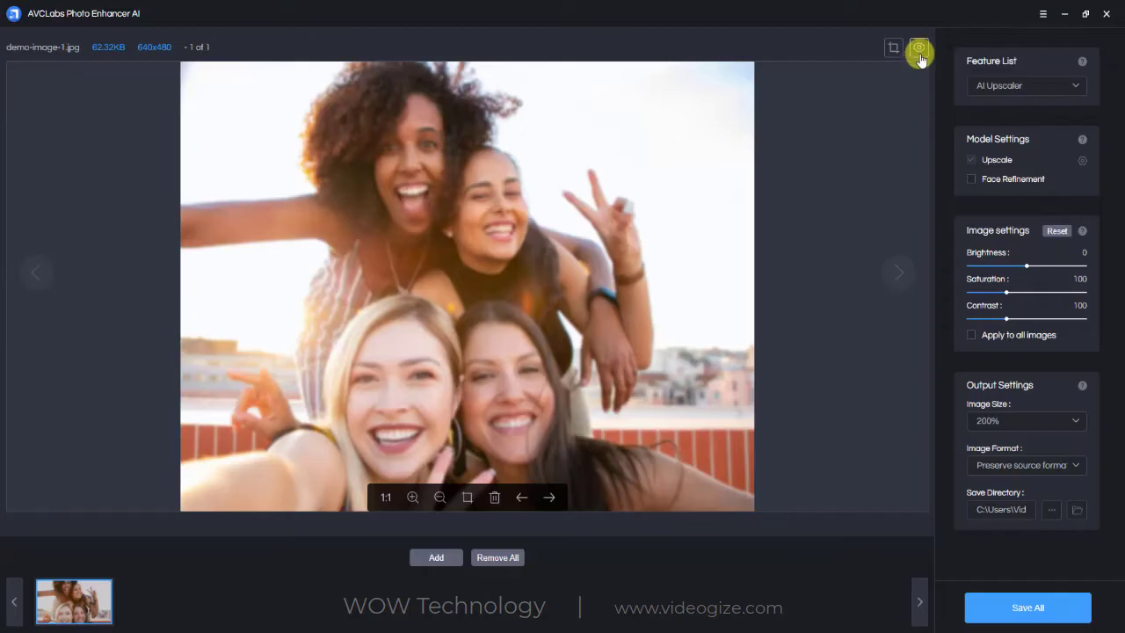
click(918, 53)
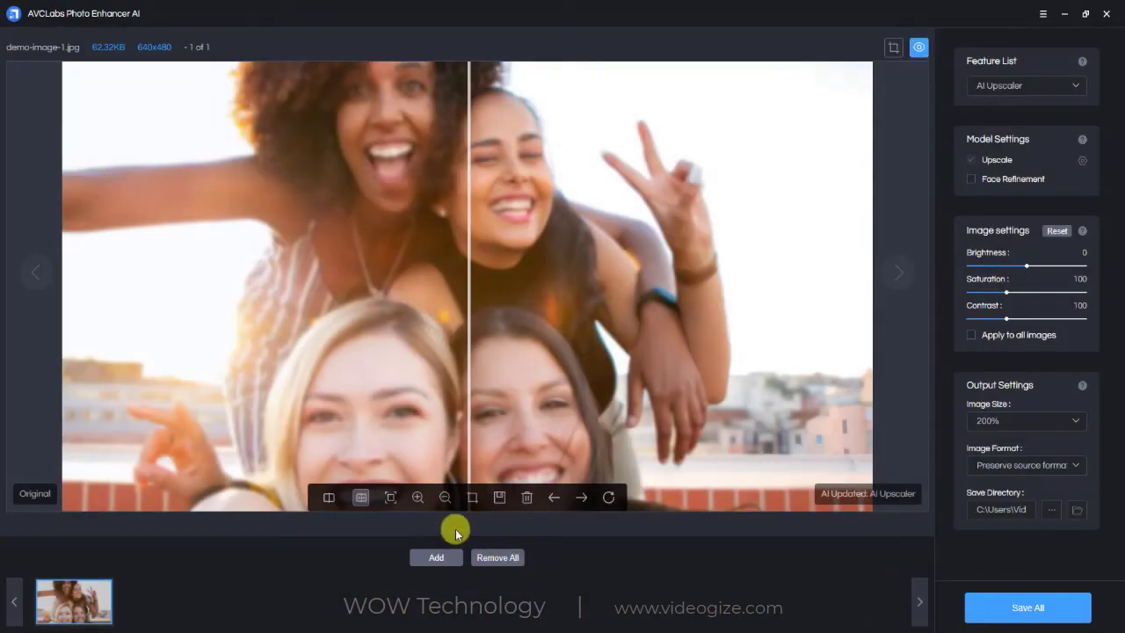
click(445, 500)
click(445, 499)
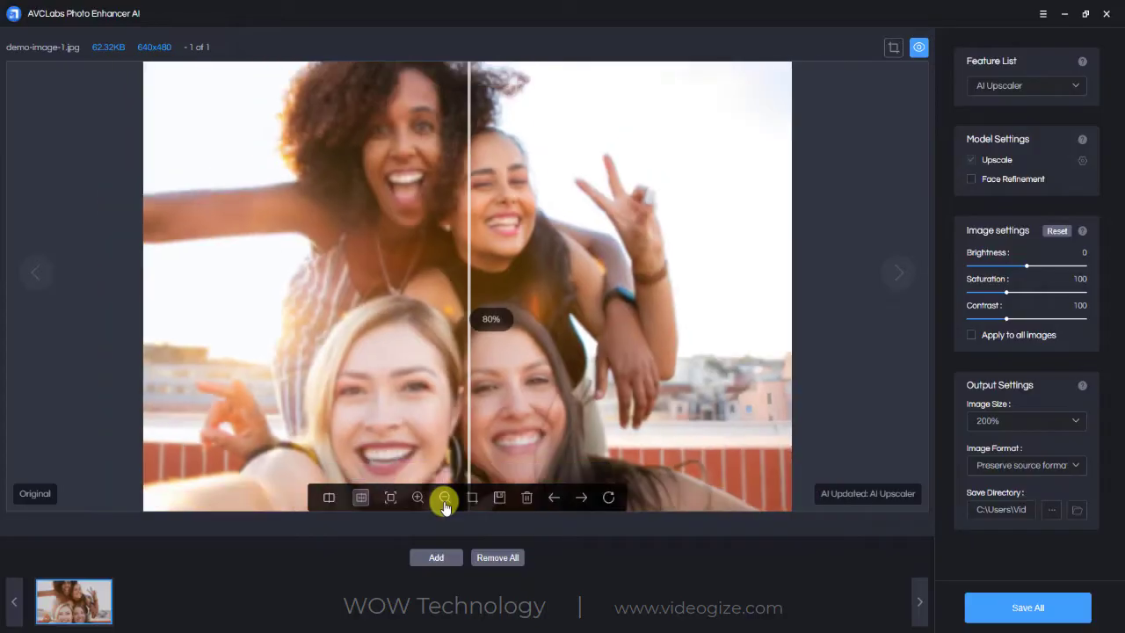
click(444, 499)
drag(466, 294, 361, 352)
Add demo-image-2.jpg, the baby photo, as the second image in the list
click(436, 557)
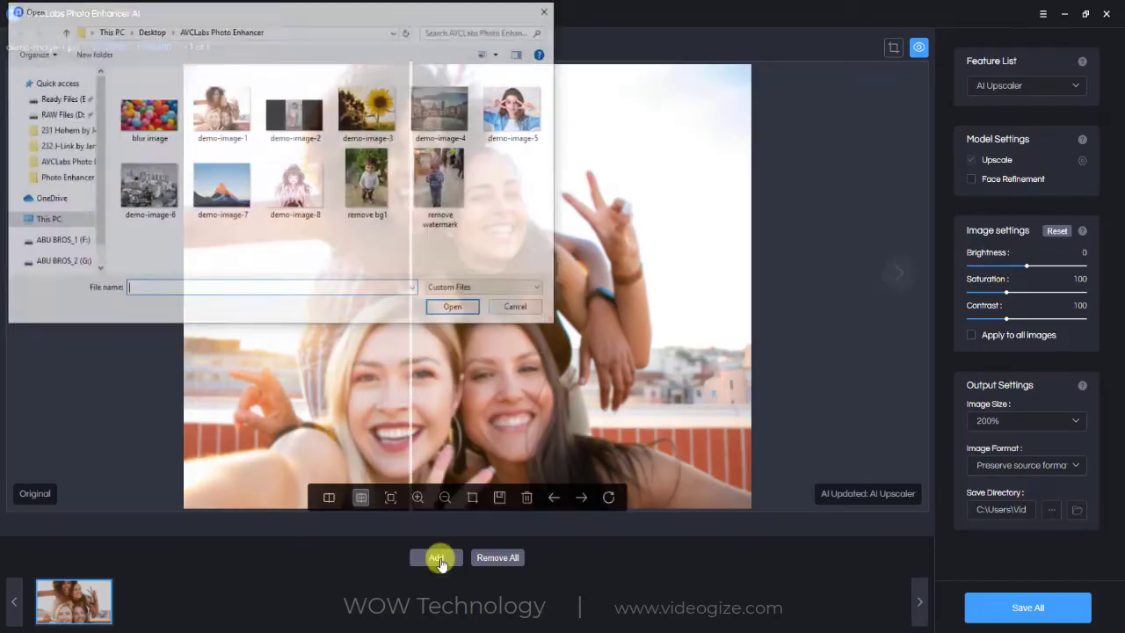
click(297, 112)
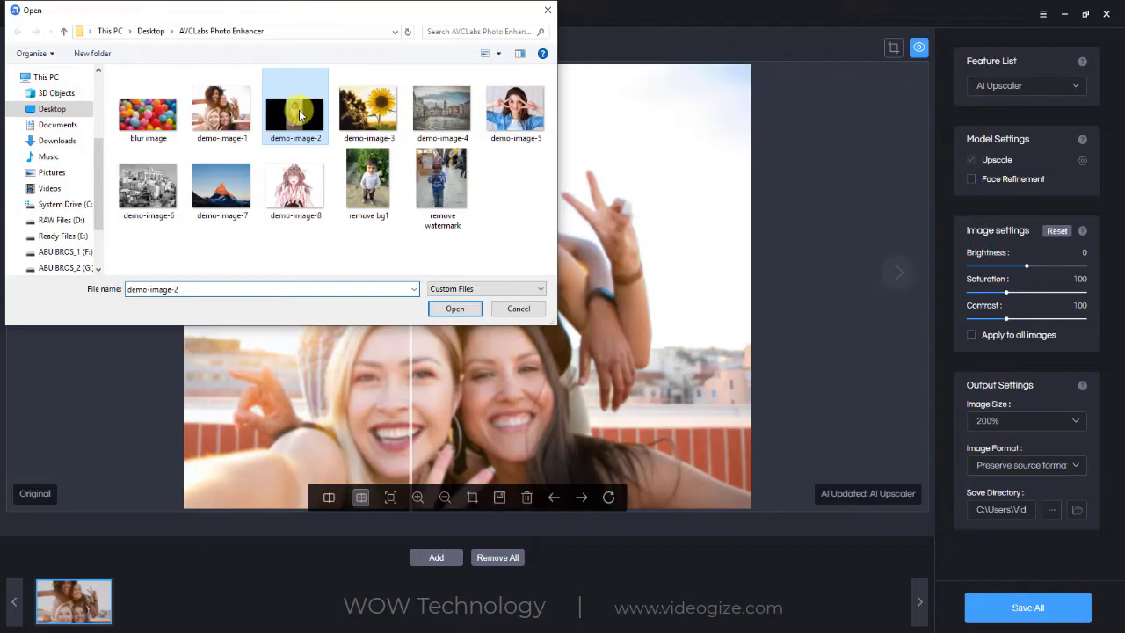
click(451, 308)
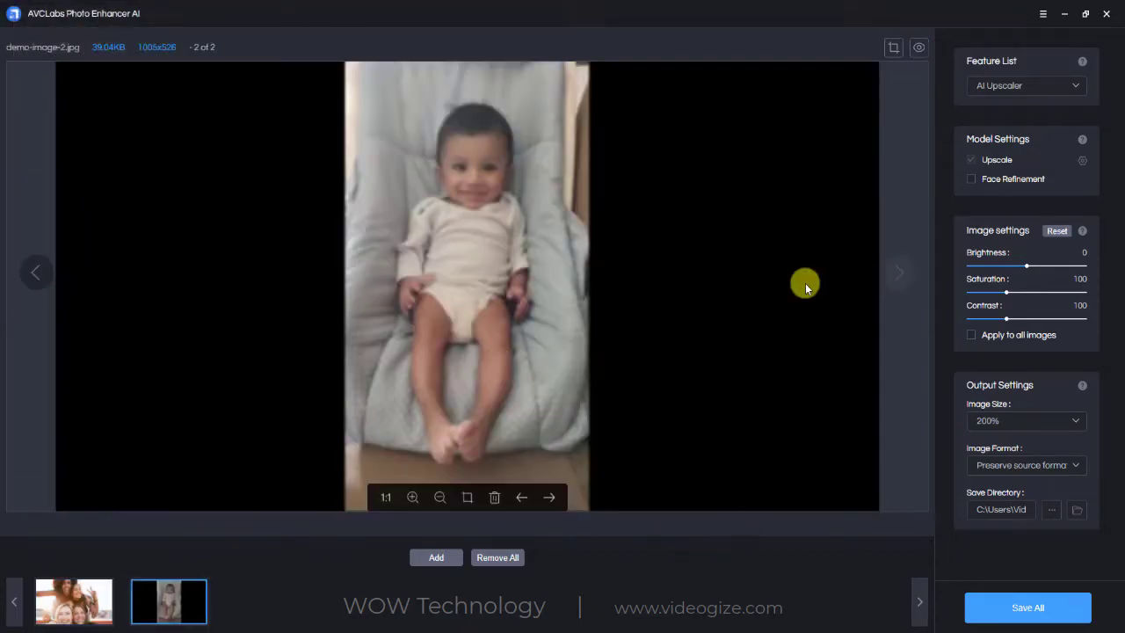
Generate the baby photo's upscaled preview and drag the divider to compare it with the original
click(918, 51)
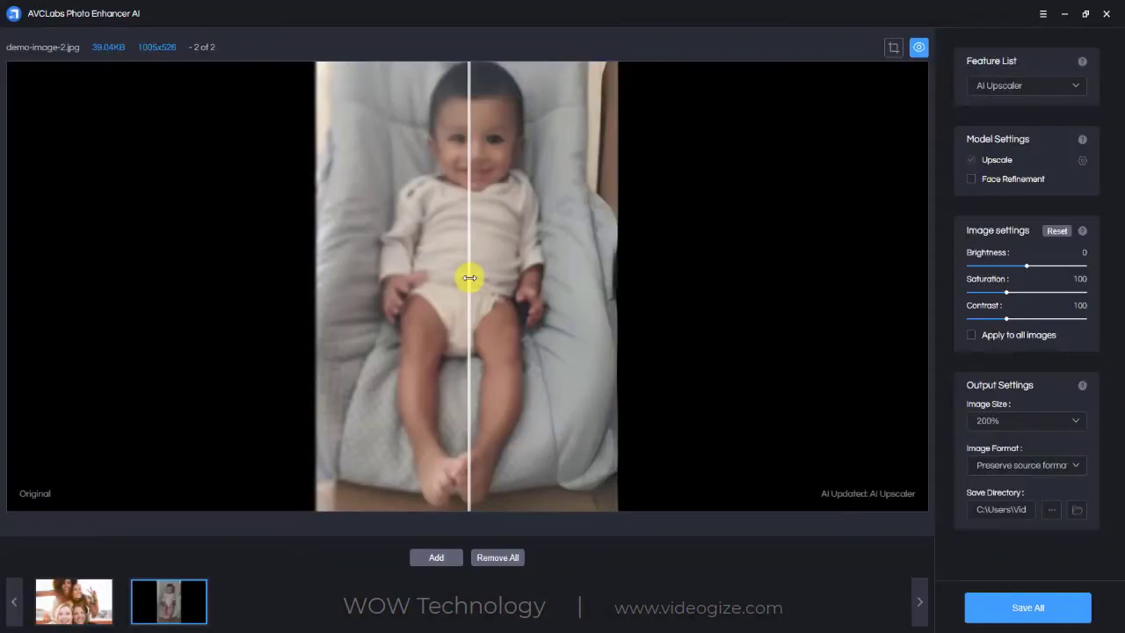
drag(465, 278, 510, 329)
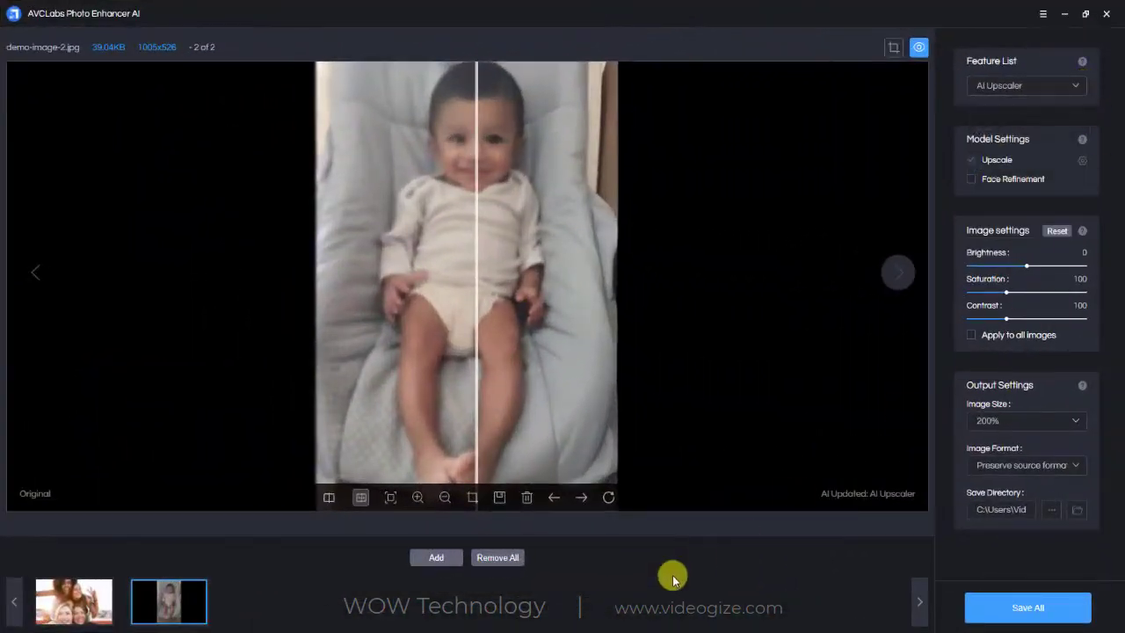
Add the sunflower photo demo-image-3.jpg as the third image
click(436, 560)
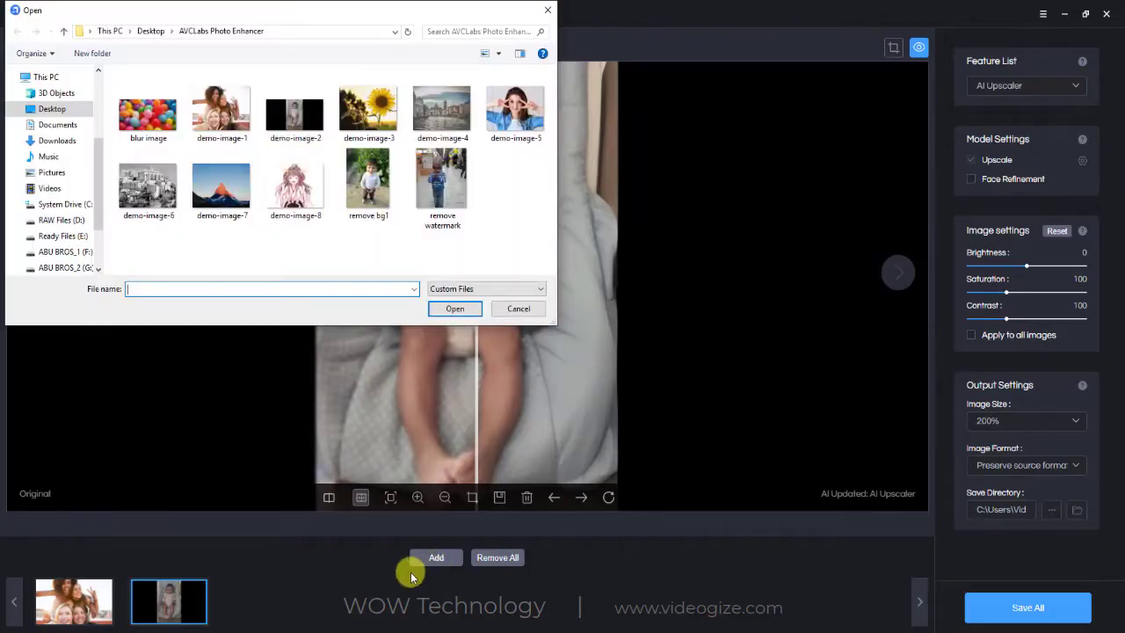
click(376, 128)
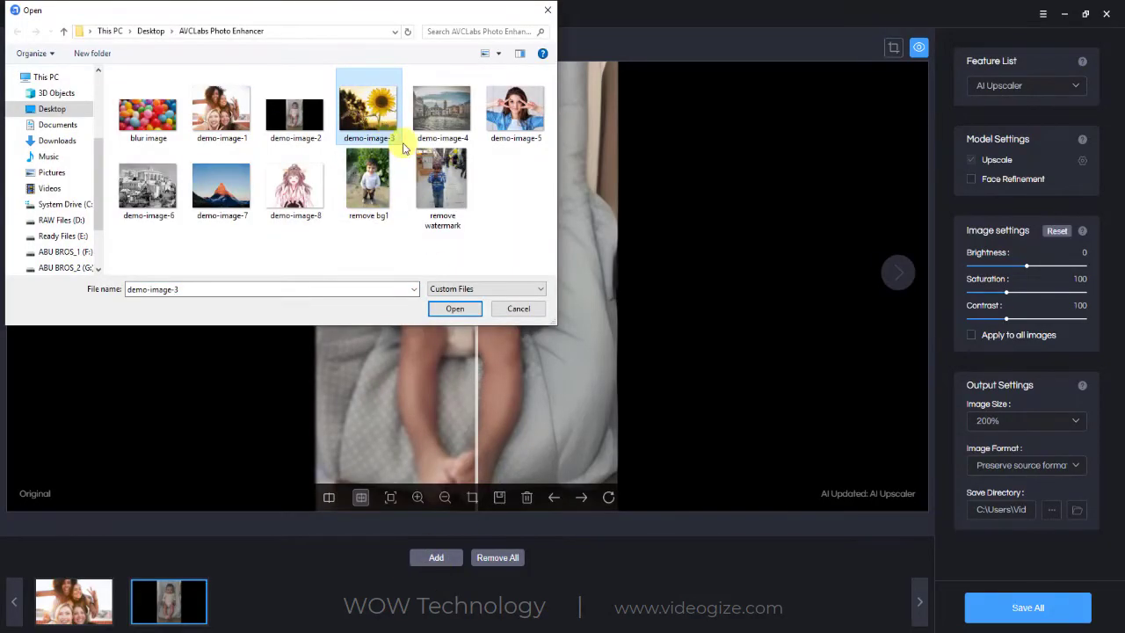
click(458, 310)
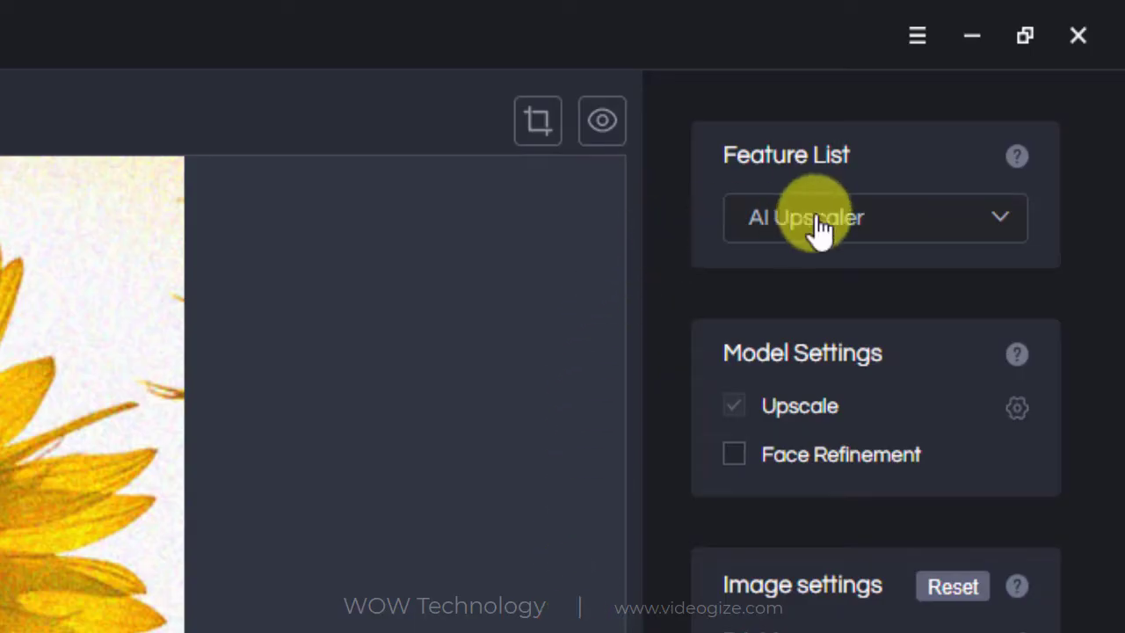
Switch to the AI Denoiser and compare the denoised sunflower with the original
click(1002, 230)
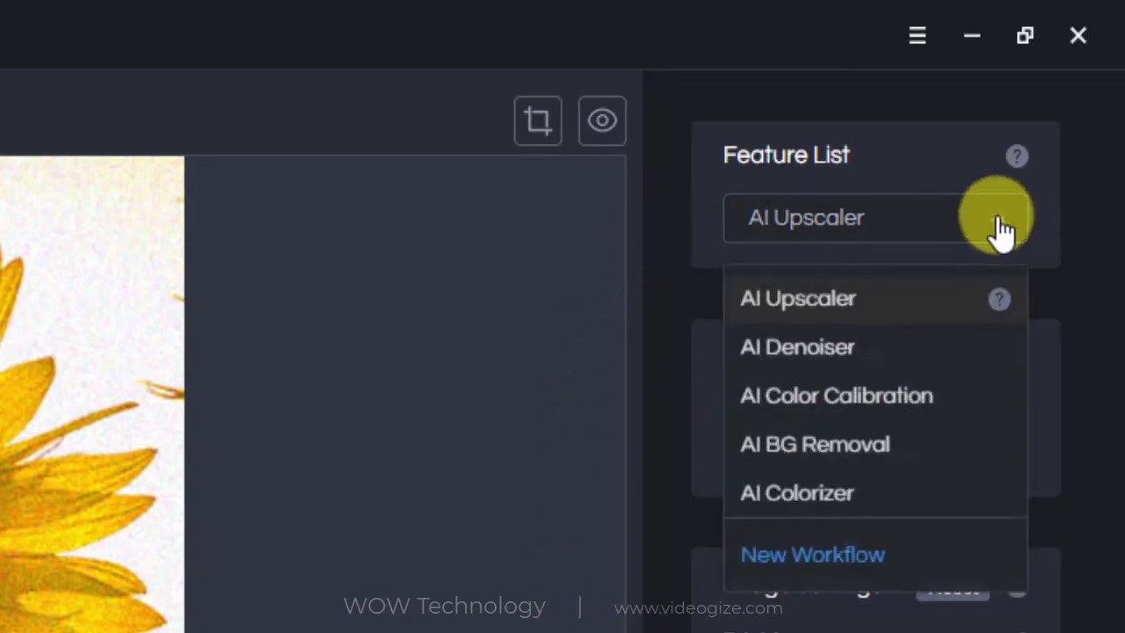
click(879, 365)
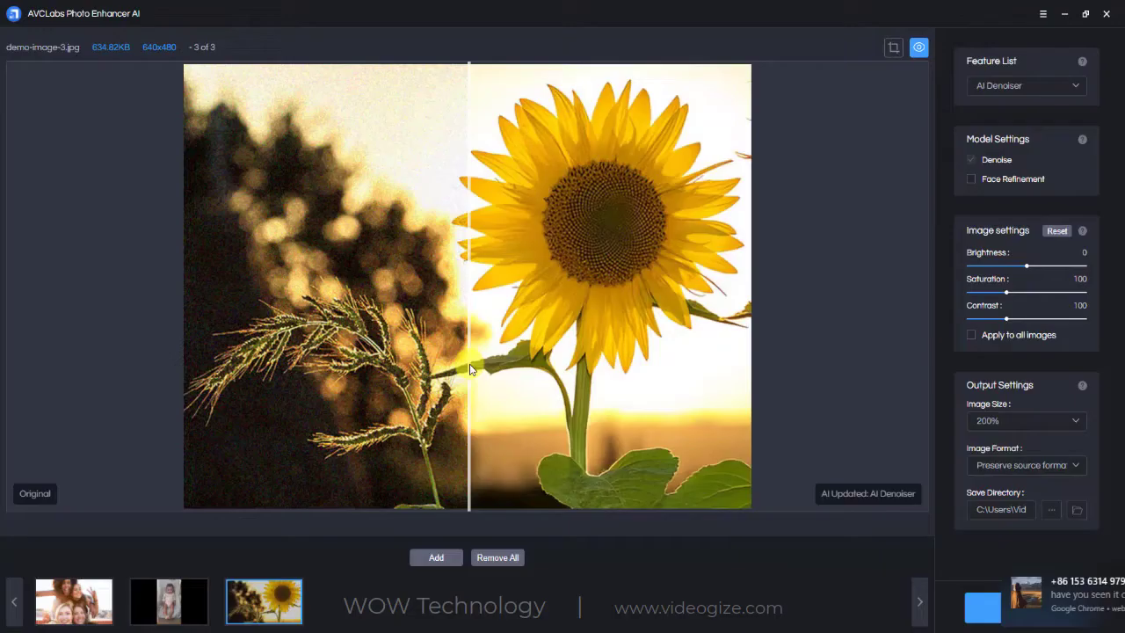
drag(467, 369, 366, 368)
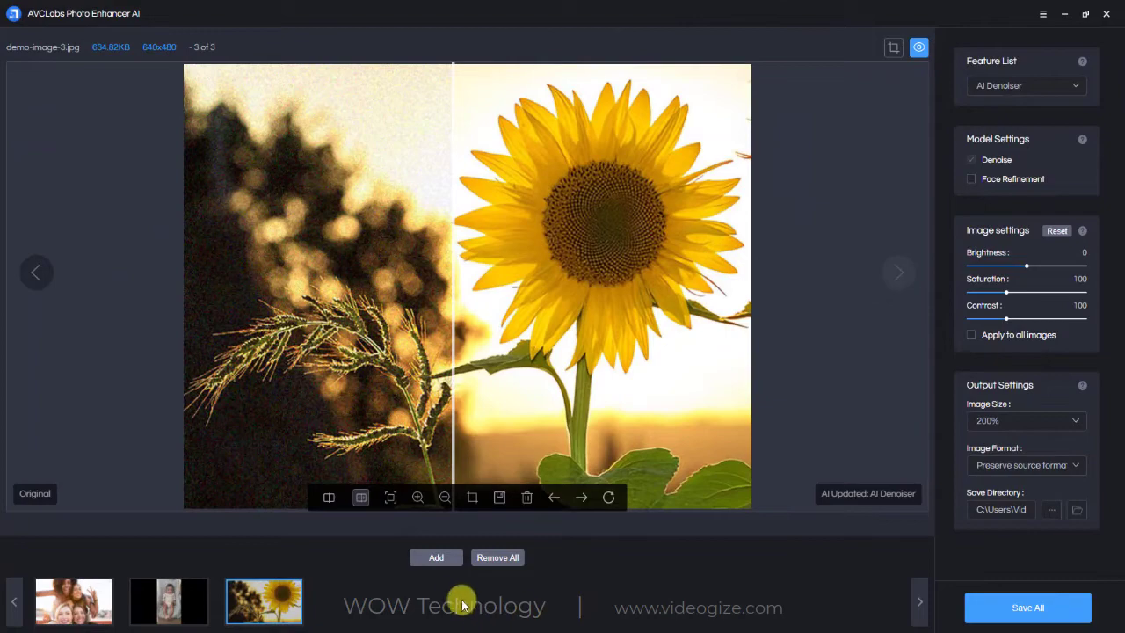
Add the Venice canal photo demo-image-4.jpg as the fourth image
click(436, 557)
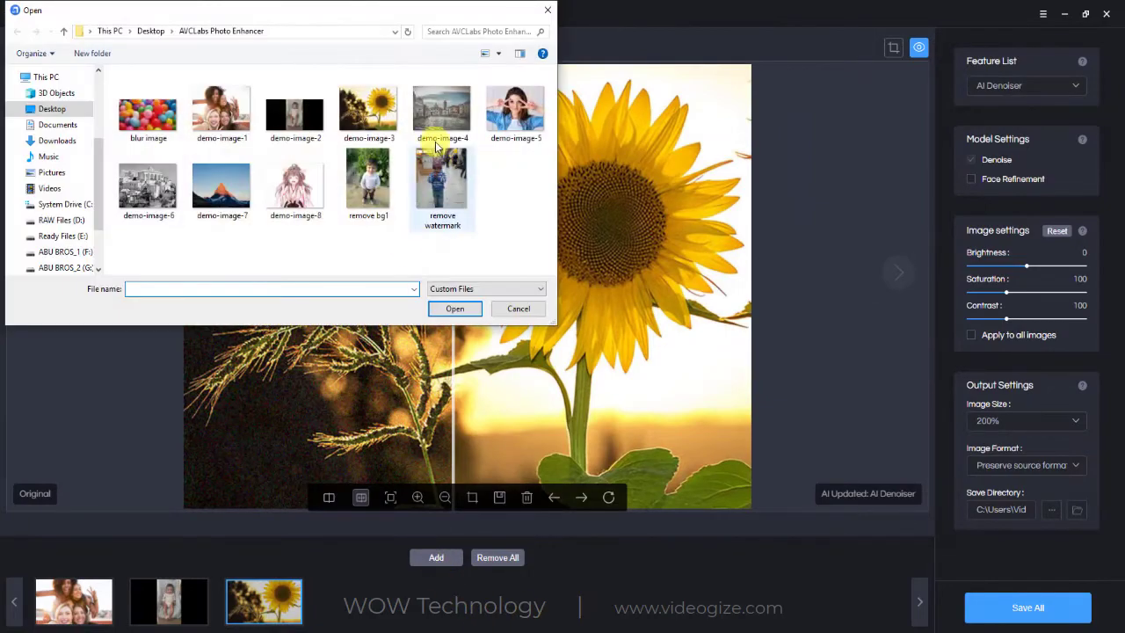
click(442, 110)
click(453, 309)
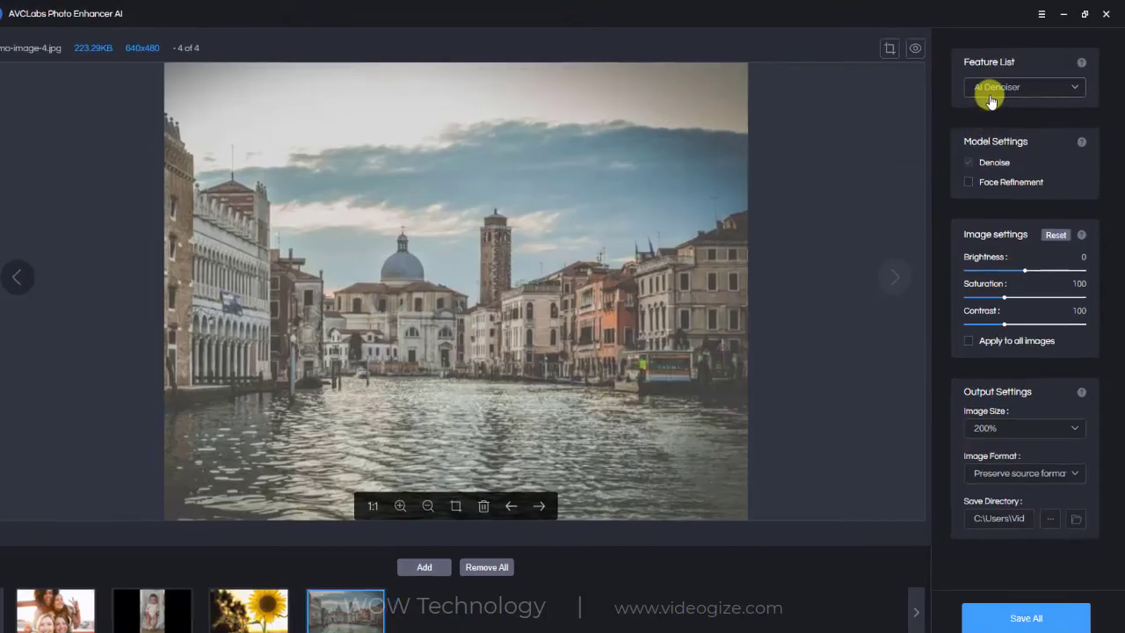
Switch to AI Color Calibration and compare the calibrated canal photo with the original
click(988, 91)
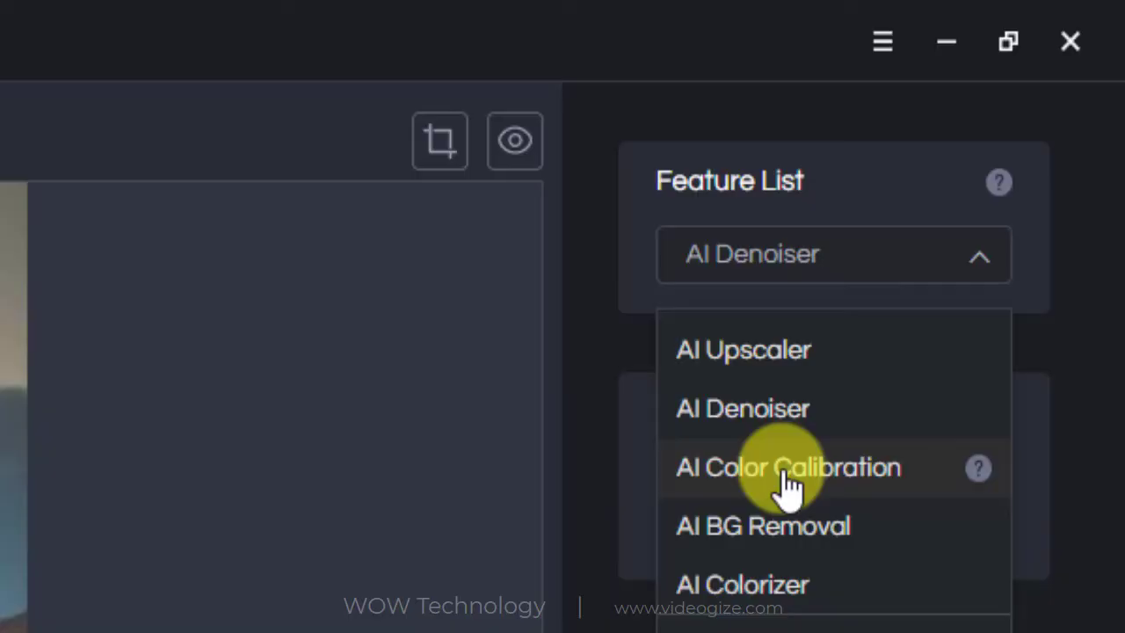
click(921, 484)
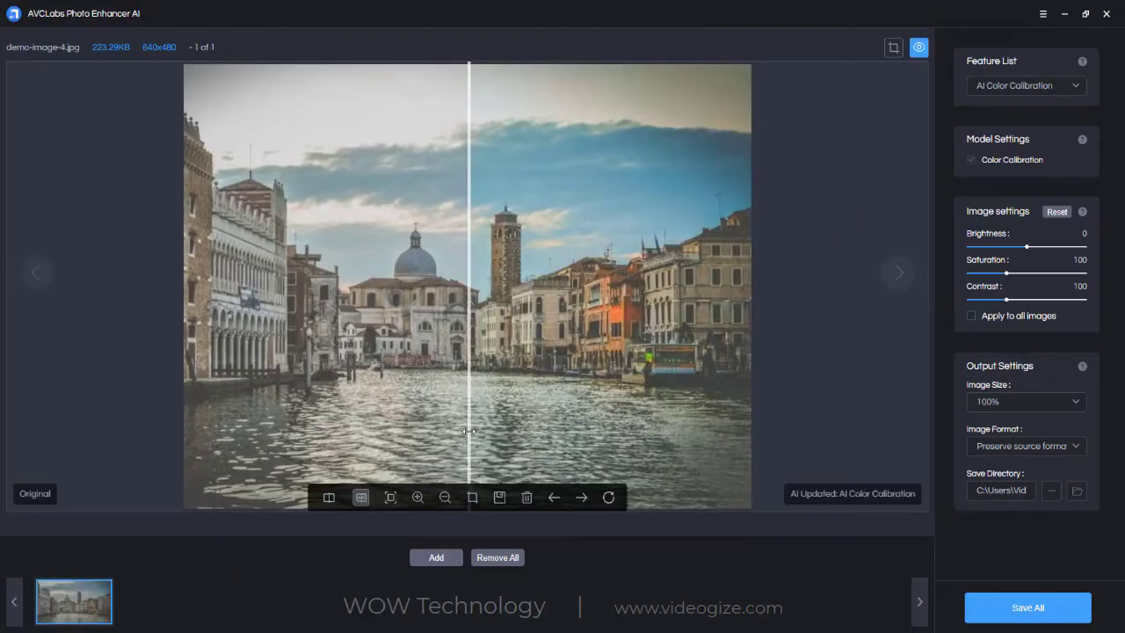
drag(469, 431, 241, 399)
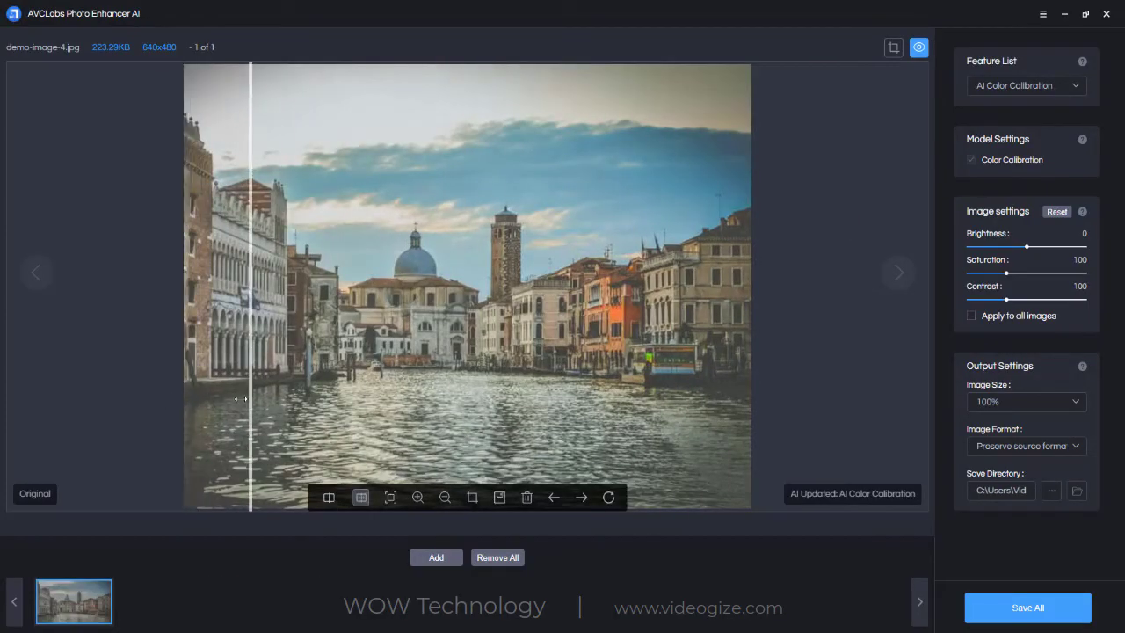
drag(413, 400, 470, 463)
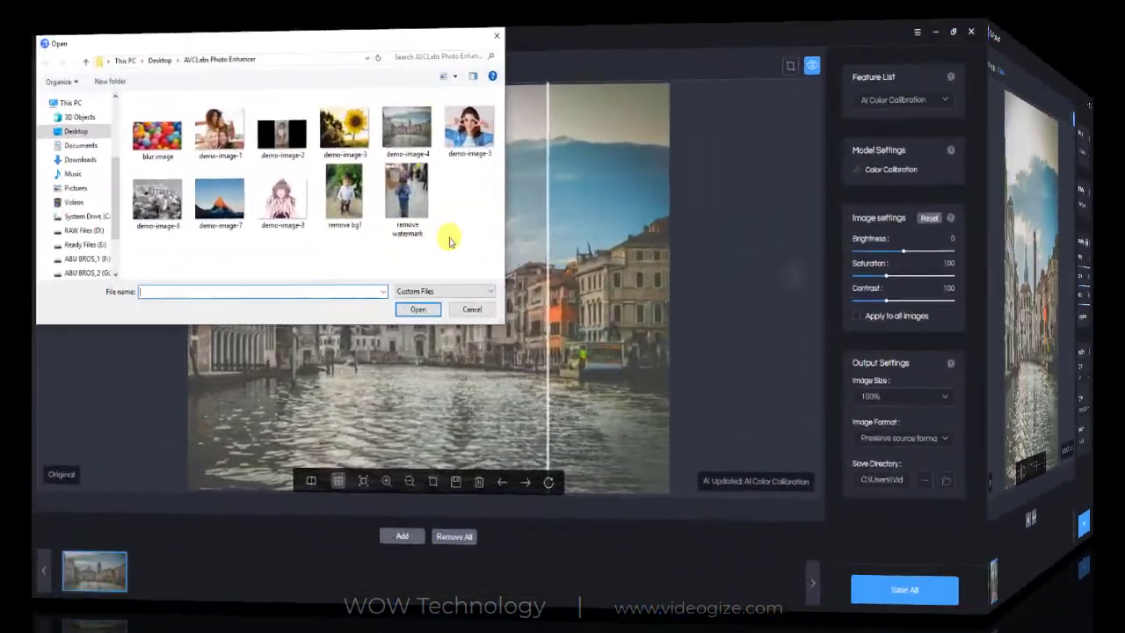
Load portrait demo-image-5.jpg and preview its AI BG Removal cut-out against the original
click(503, 112)
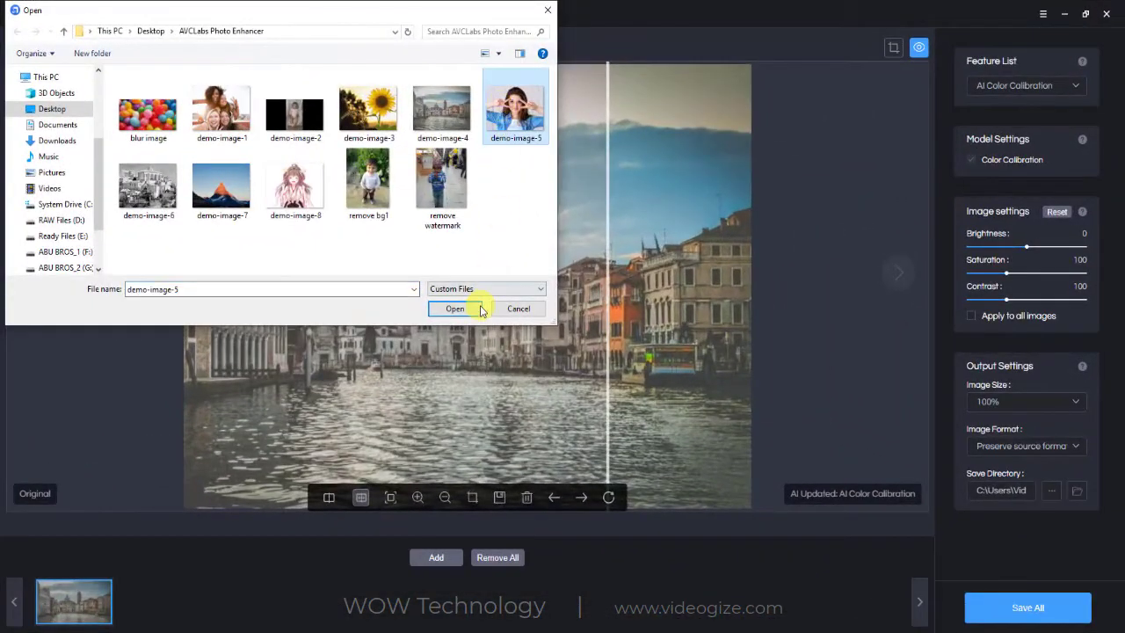
click(454, 308)
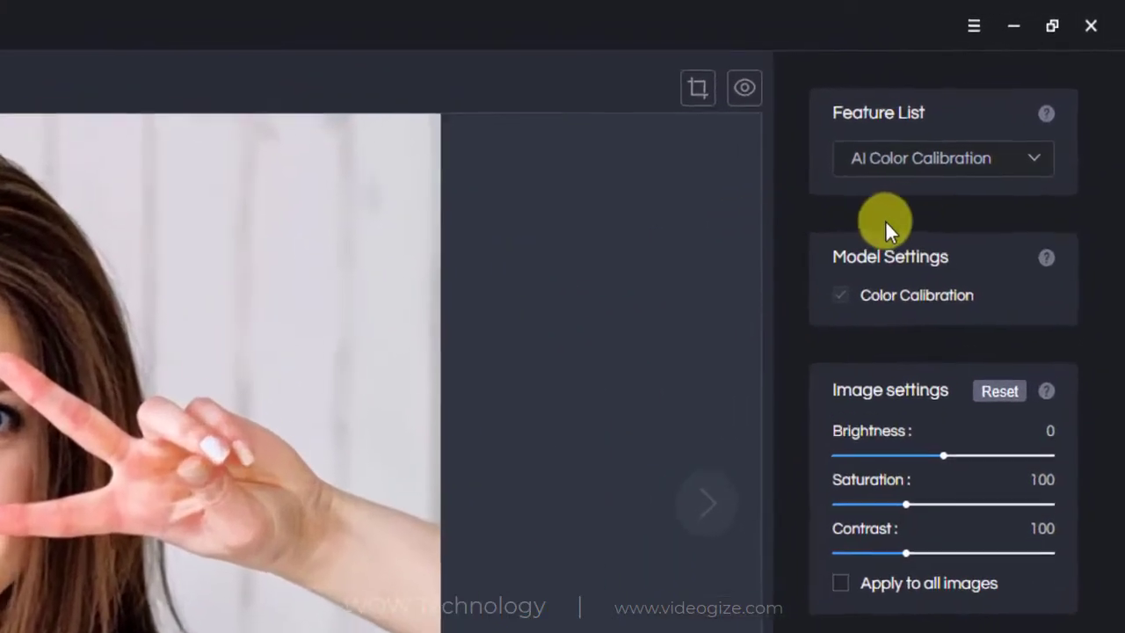
click(1060, 86)
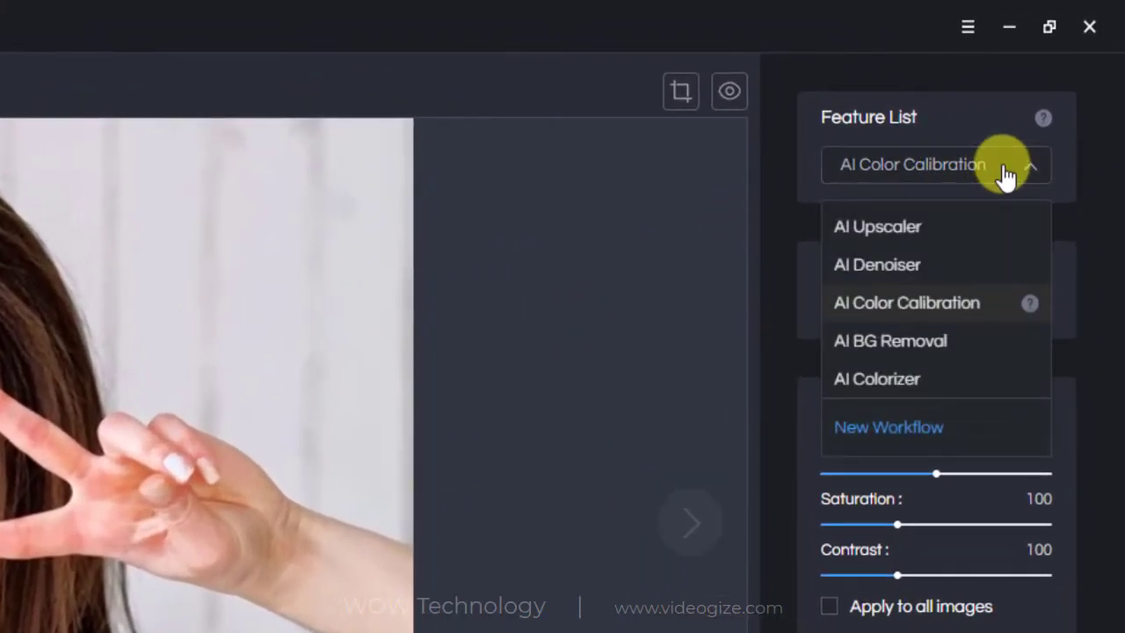
click(967, 352)
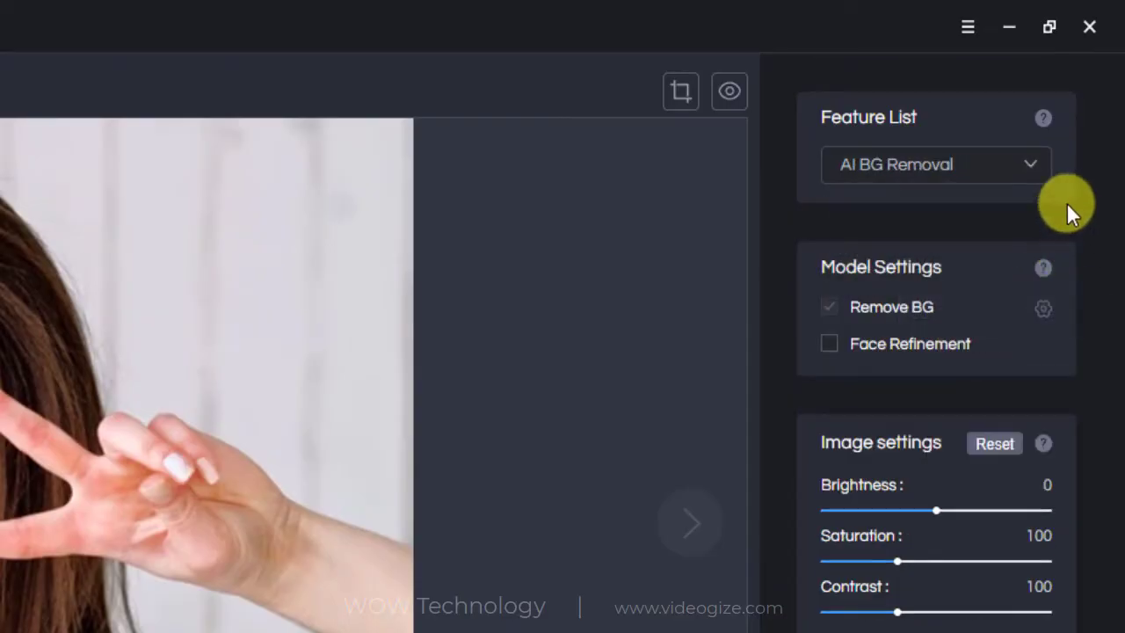
click(726, 99)
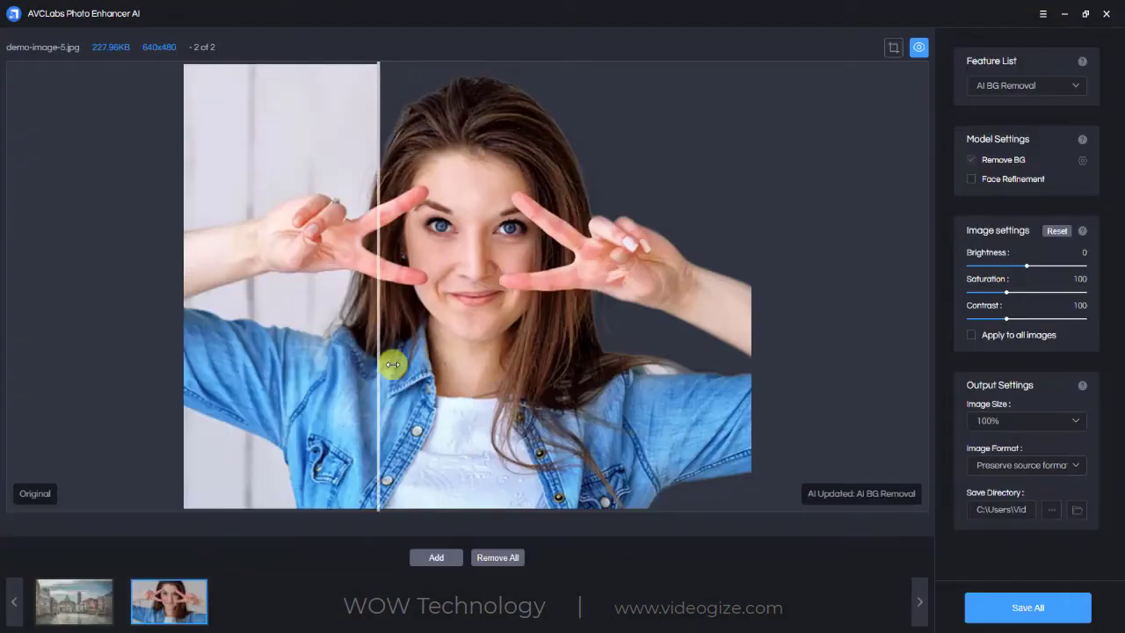
drag(387, 362, 497, 370)
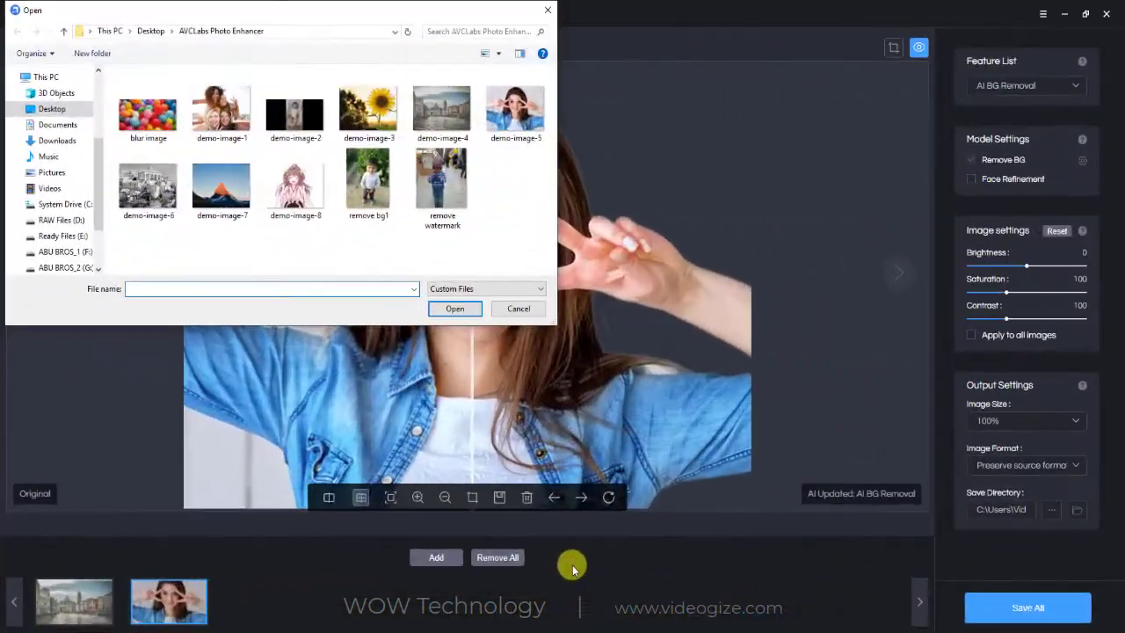
Load demo-image-6.jpg and preview it with the AI Colorizer at 70% beside the black-and-white original
double_click(149, 180)
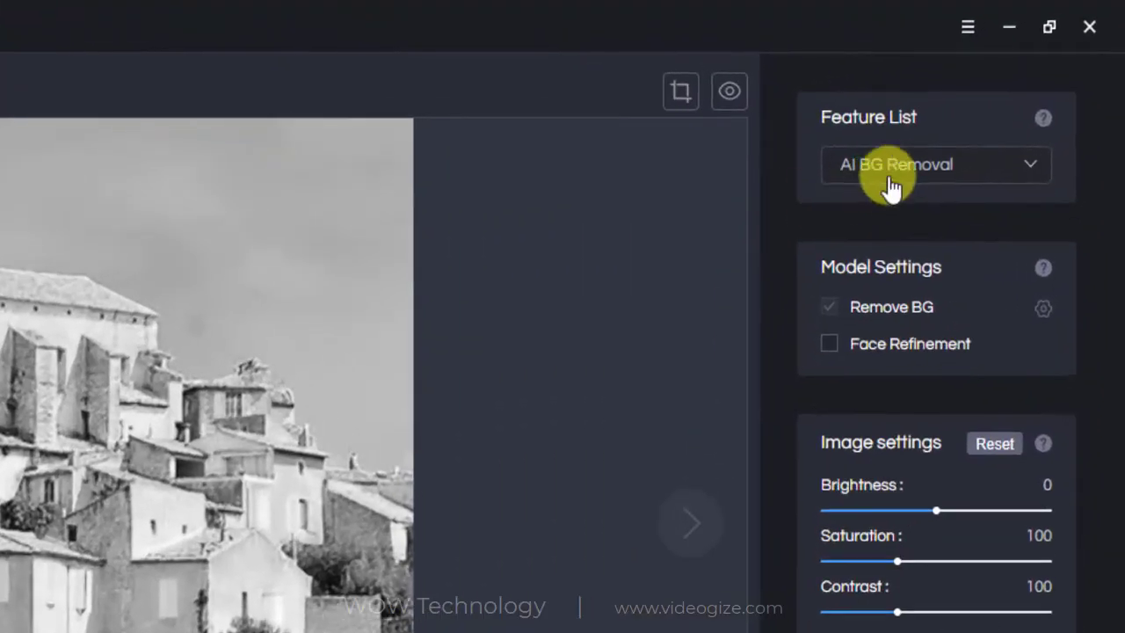
click(891, 180)
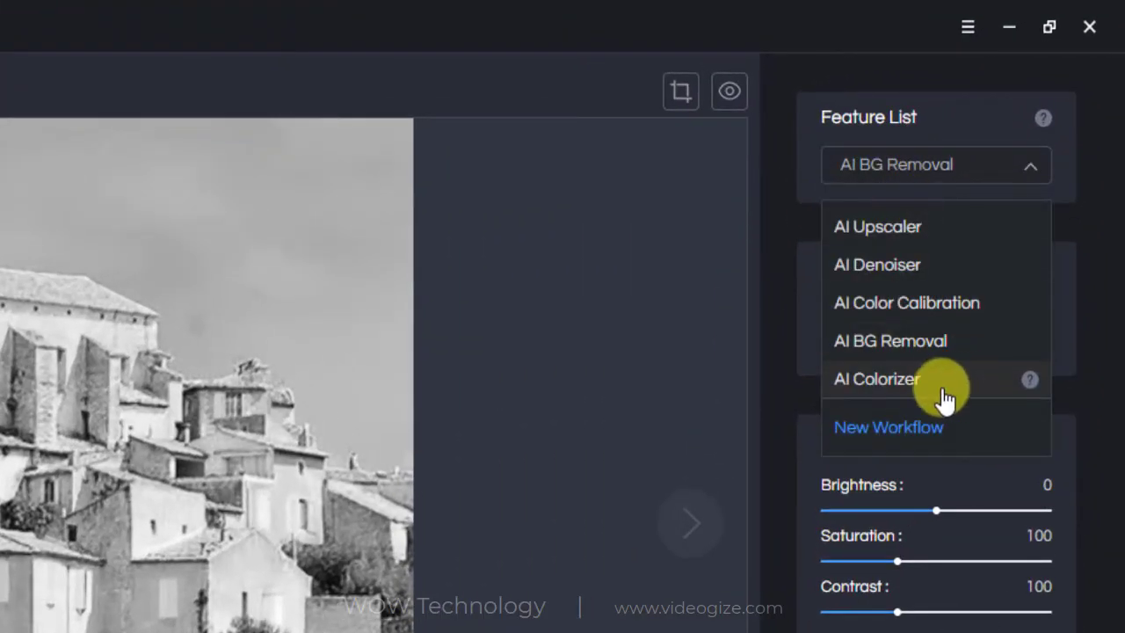
click(945, 396)
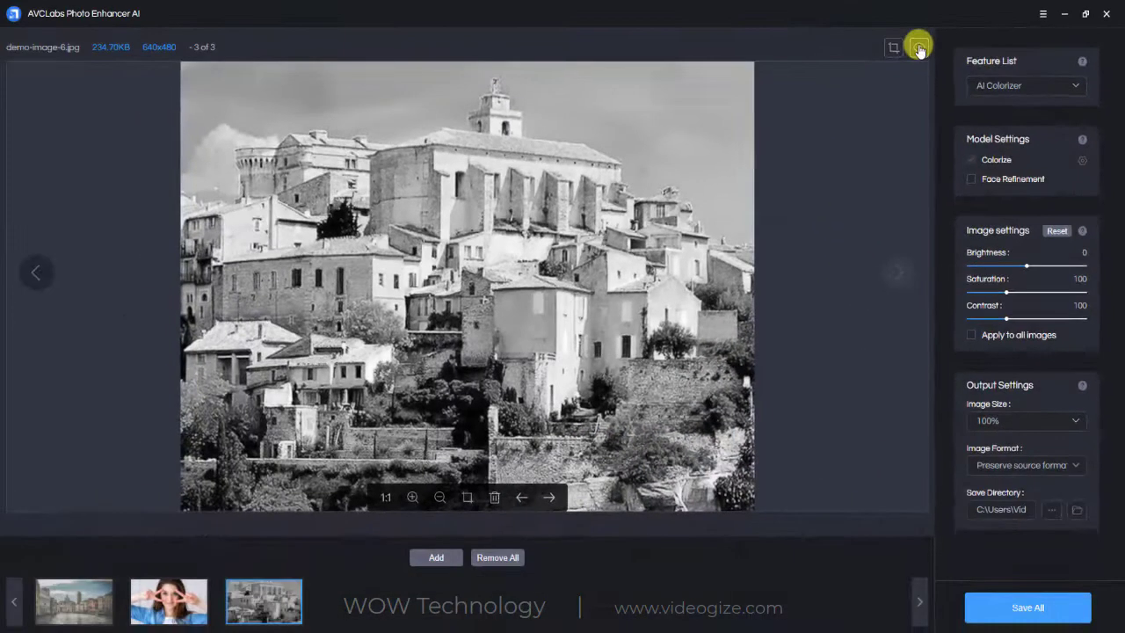
click(919, 48)
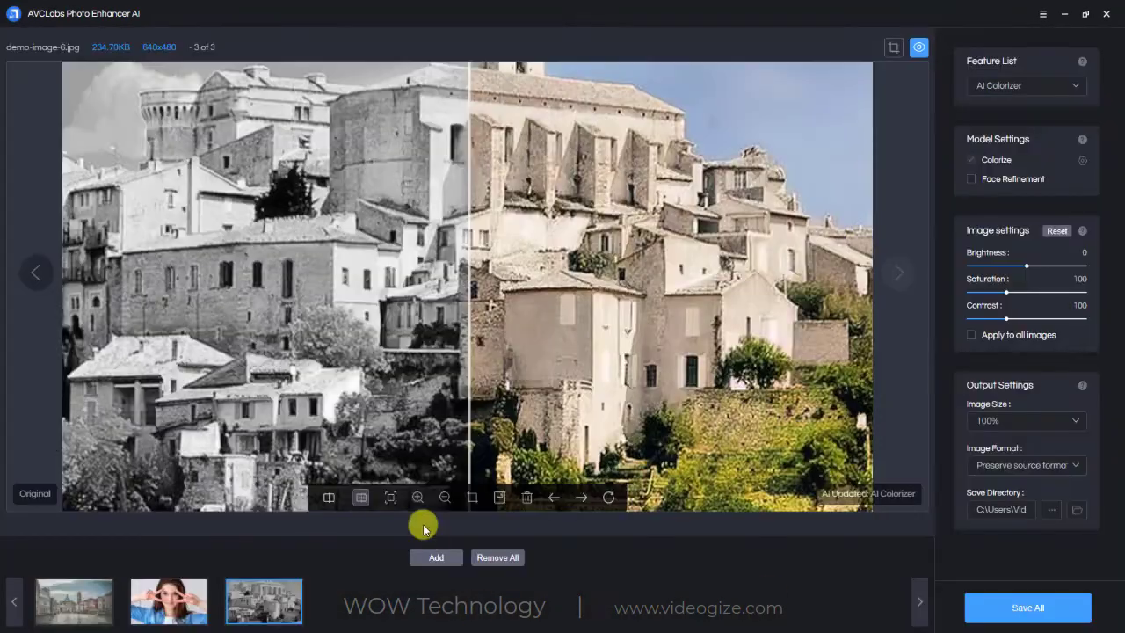
click(446, 497)
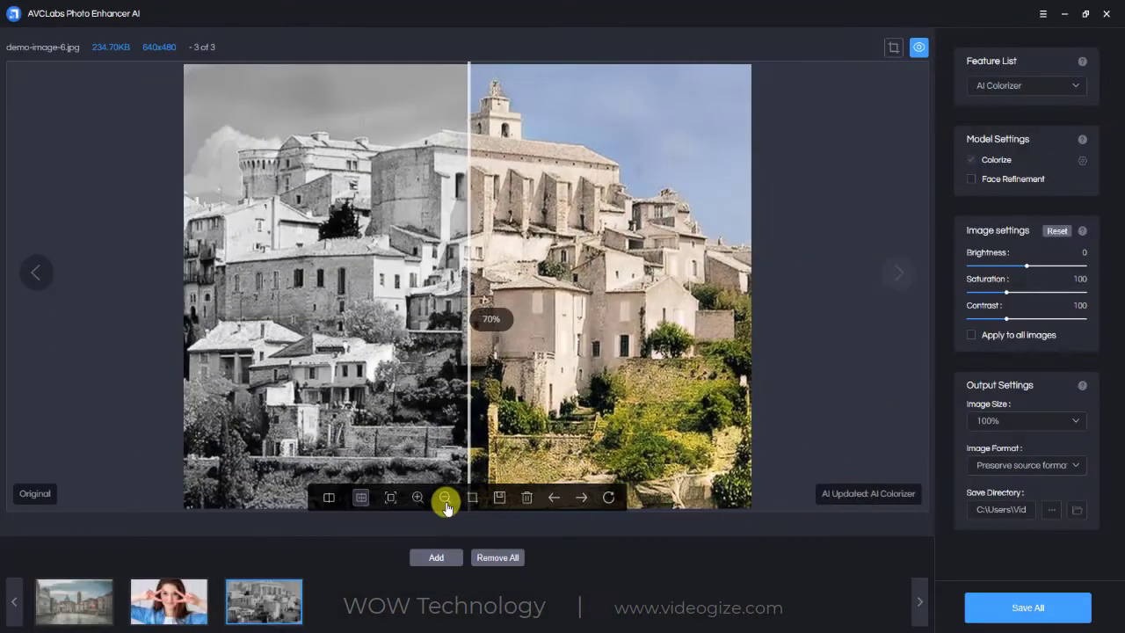
drag(477, 412, 616, 415)
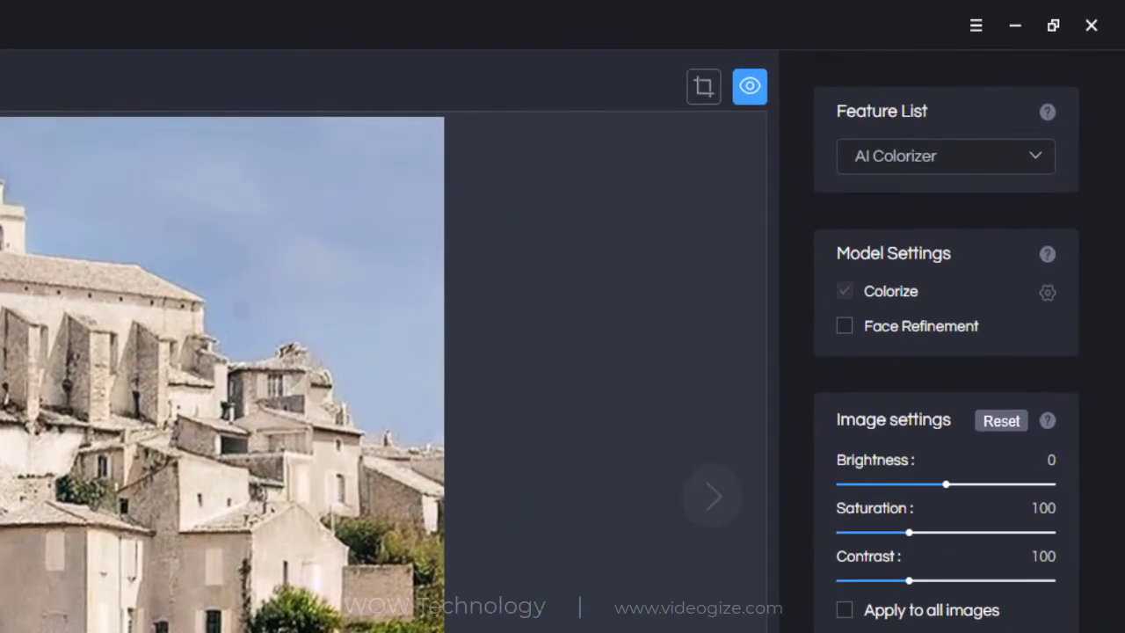
click(1034, 175)
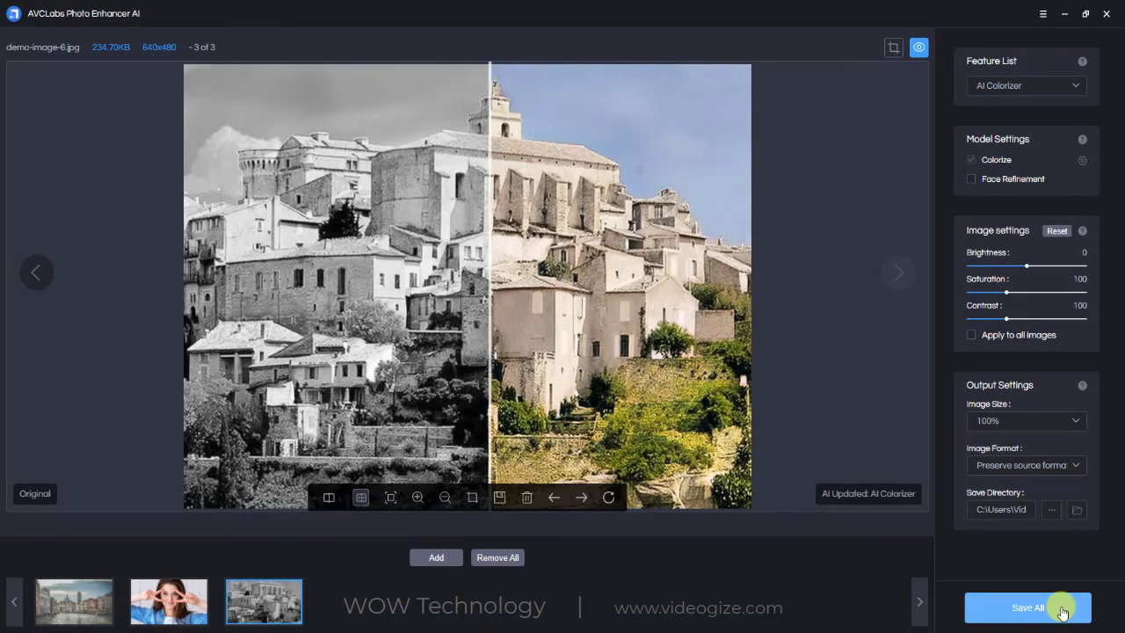
Batch-export all 3 enhanced photos with Save All
click(1064, 613)
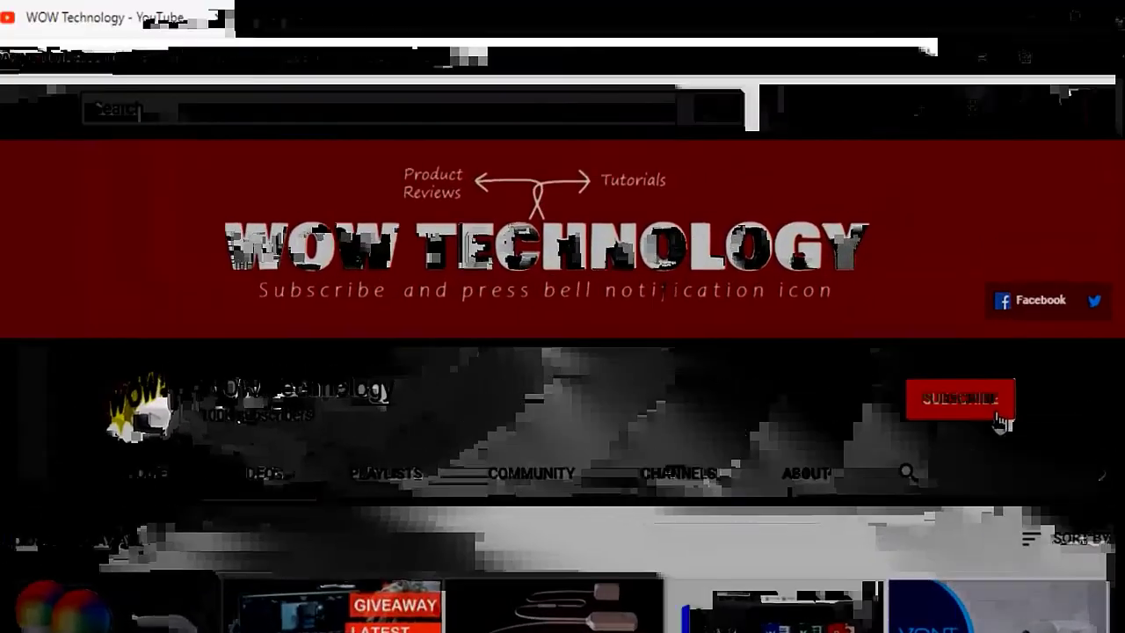
Subscribe to the WOW Technology YouTube channel
click(1000, 417)
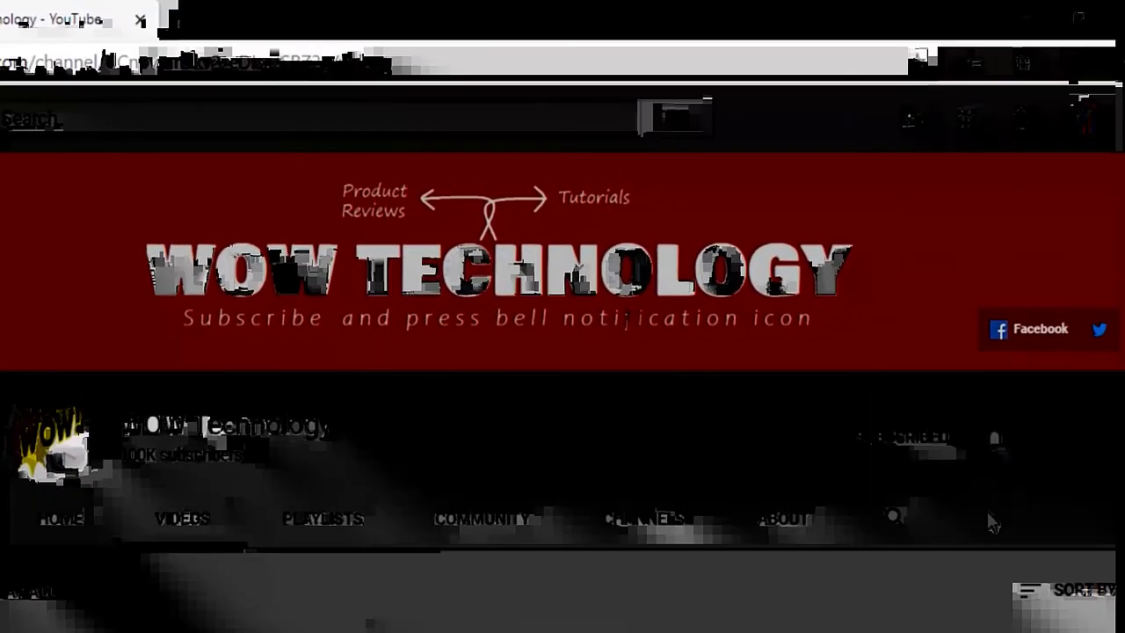